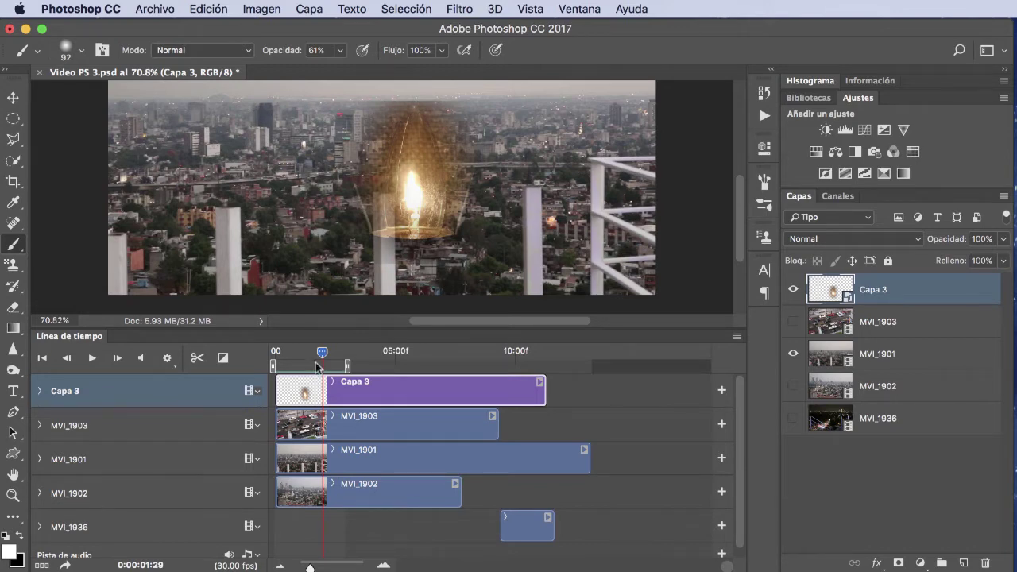
# - Replay the opening seconds of the lamp over the city footage, then select MVI_1903
pyautogui.moveTo(322, 352); pyautogui.dragTo(276, 353)
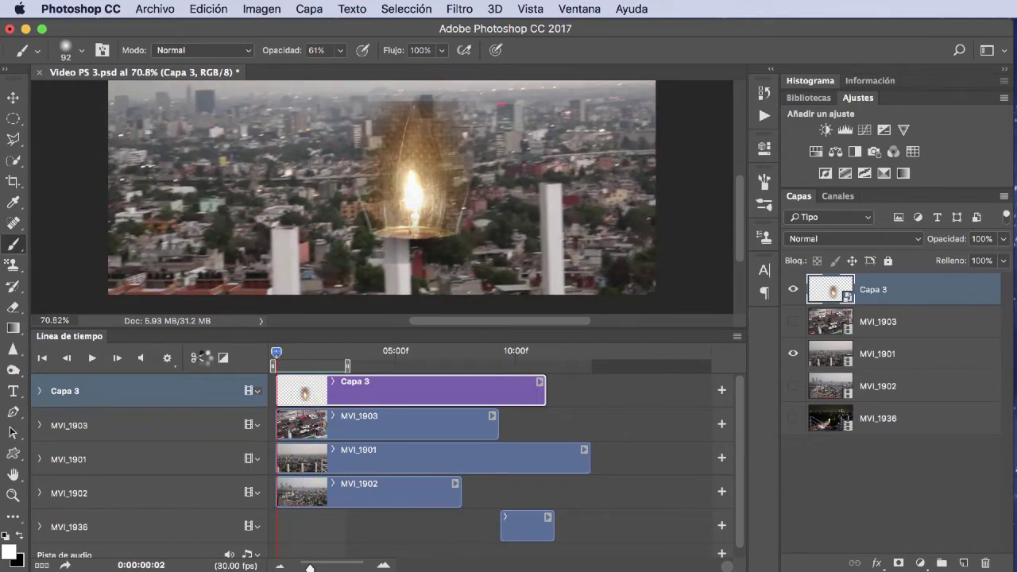
pyautogui.click(117, 358)
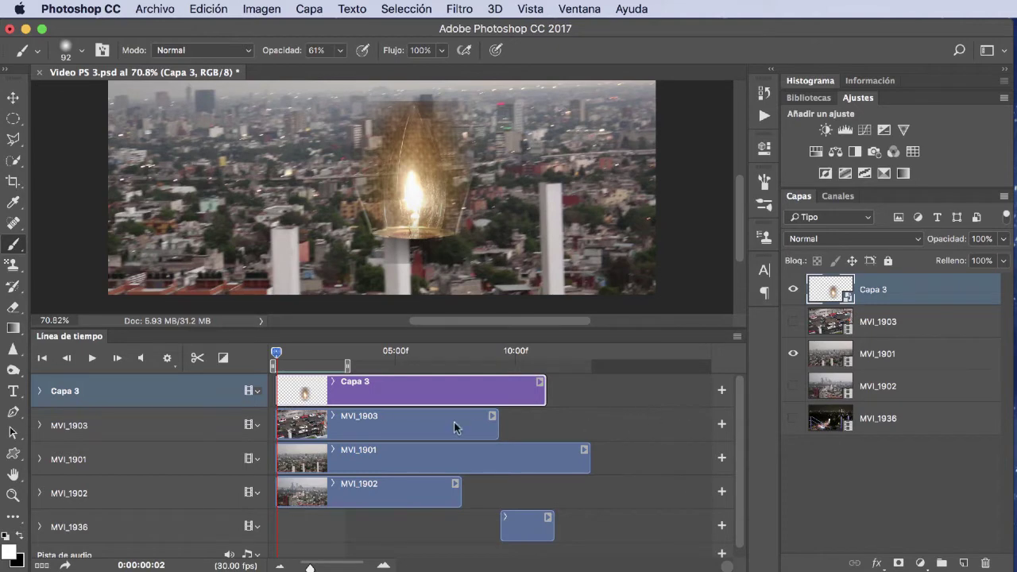
pyautogui.click(92, 358)
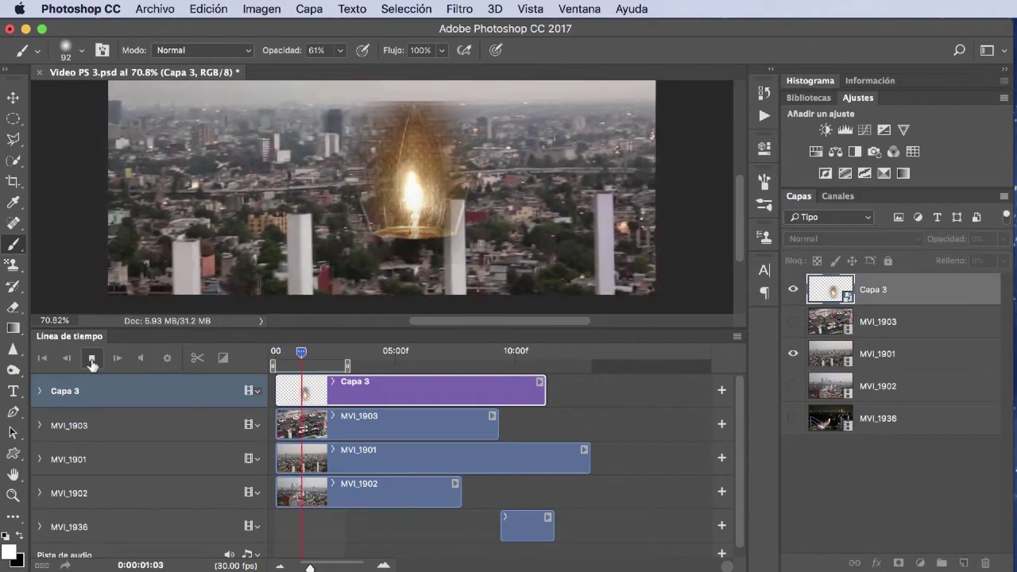
pyautogui.click(92, 360)
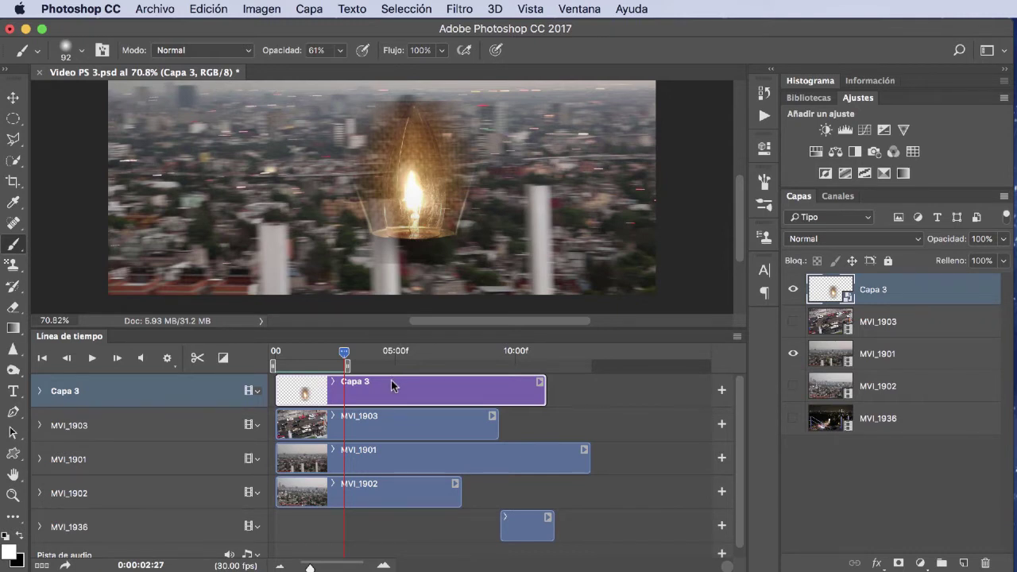
pyautogui.click(306, 428)
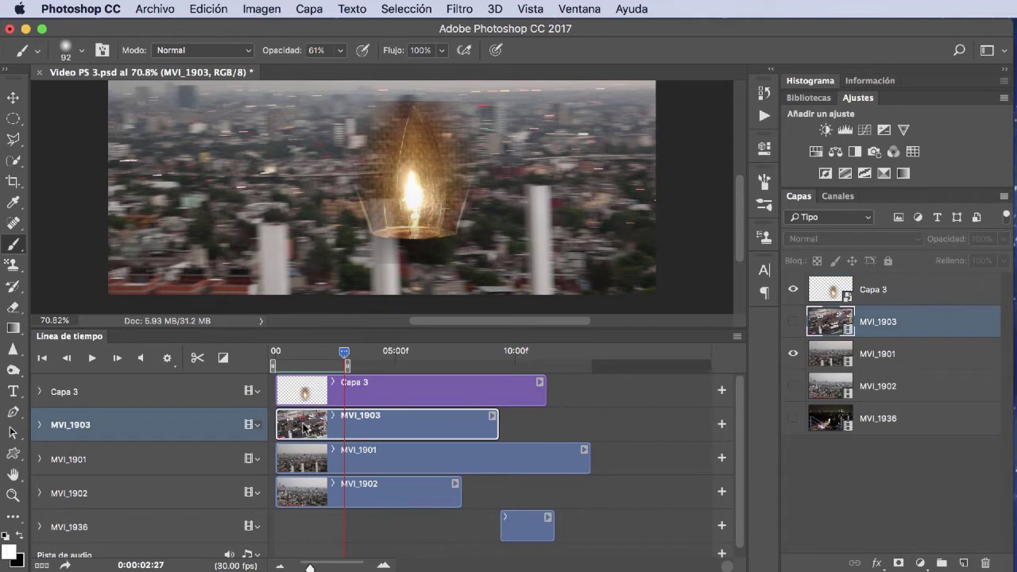
# - Hide Capa 3, show and preview MVI_1903, and extend the work area to about ten seconds
pyautogui.click(793, 290)
pyautogui.click(793, 322)
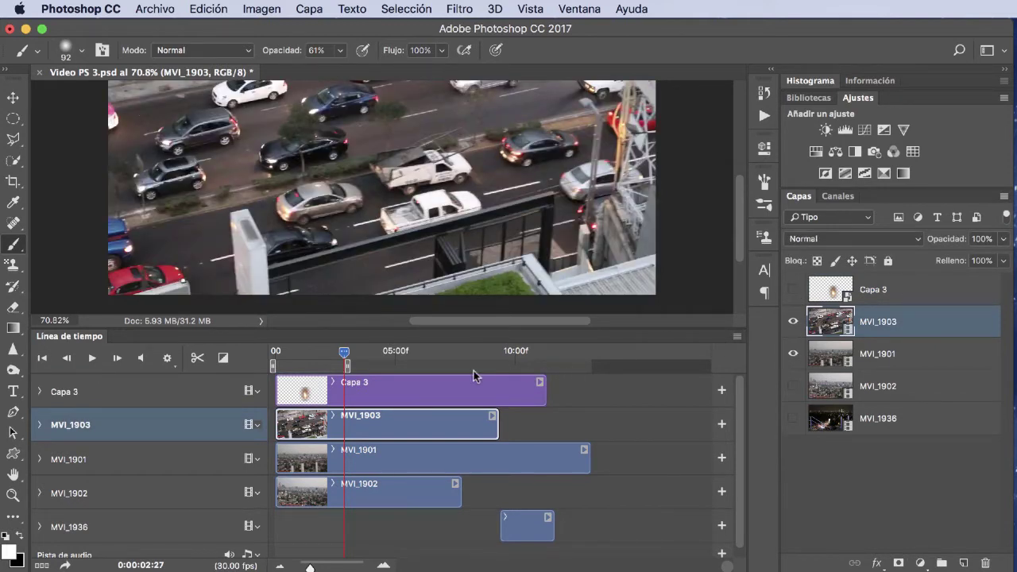
pyautogui.moveTo(344, 352); pyautogui.dragTo(282, 352)
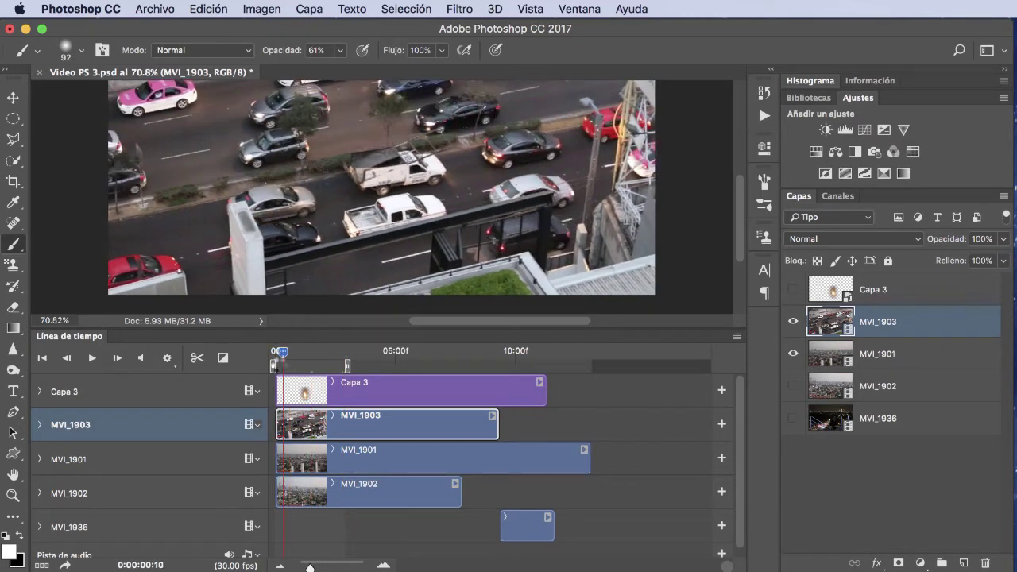
pyautogui.press('space')
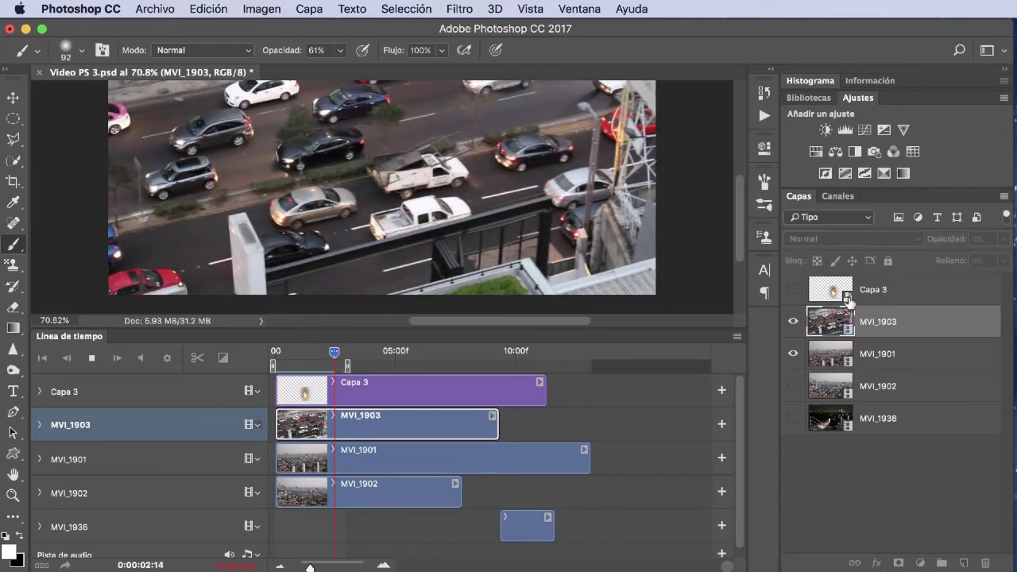
pyautogui.press('space')
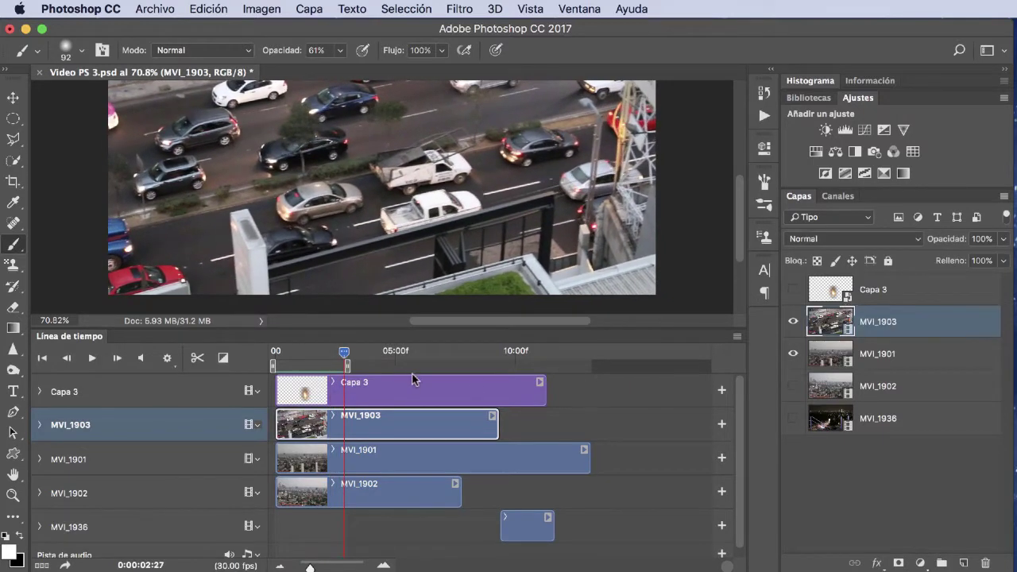
pyautogui.moveTo(347, 366); pyautogui.dragTo(496, 370)
# - Play the traffic clip to about 9 seconds, then replay it from the start to 4 seconds
pyautogui.click(92, 358)
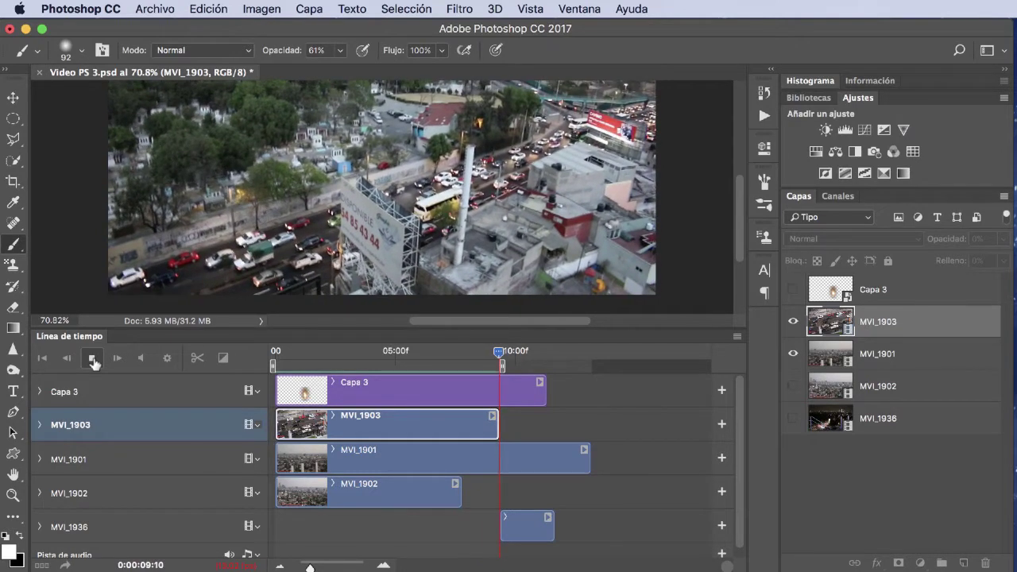
pyautogui.click(94, 360)
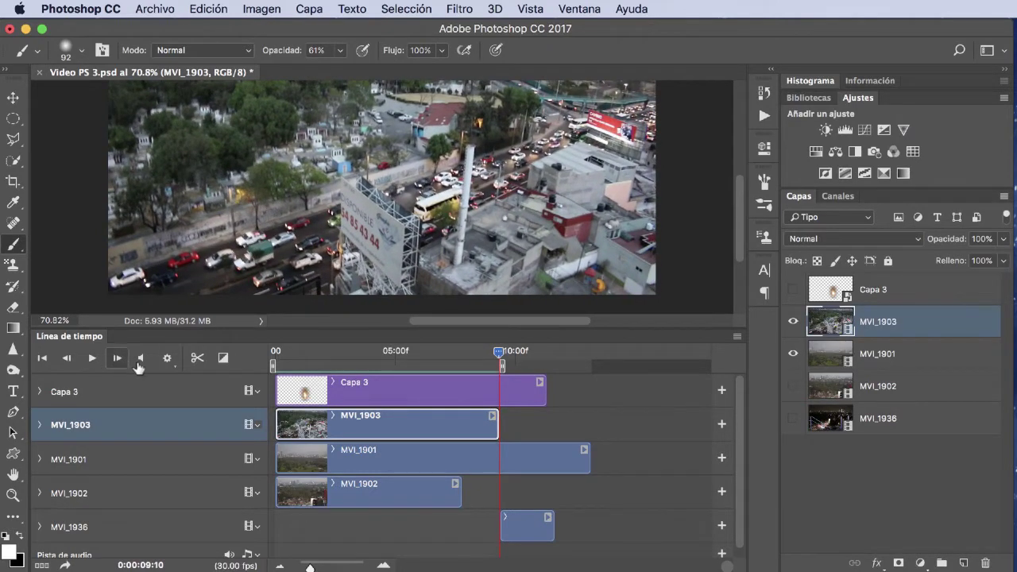
pyautogui.moveTo(501, 355); pyautogui.dragTo(271, 358)
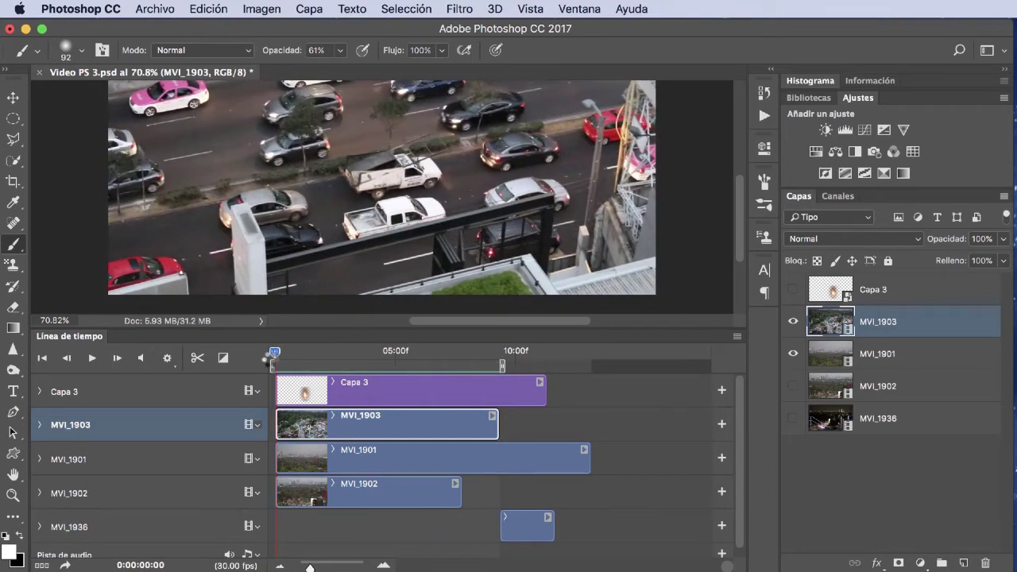
pyautogui.press('space')
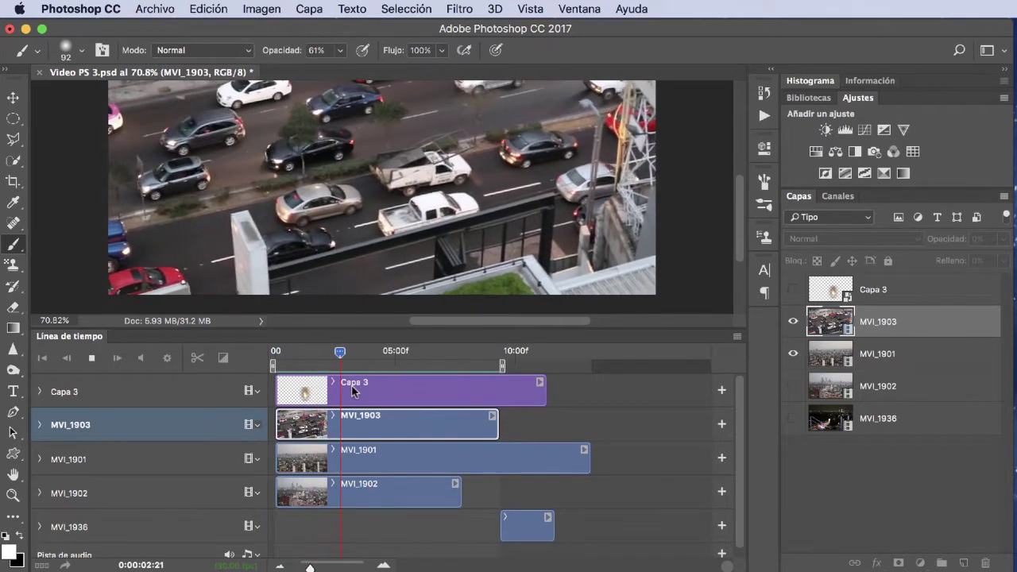
pyautogui.press('space')
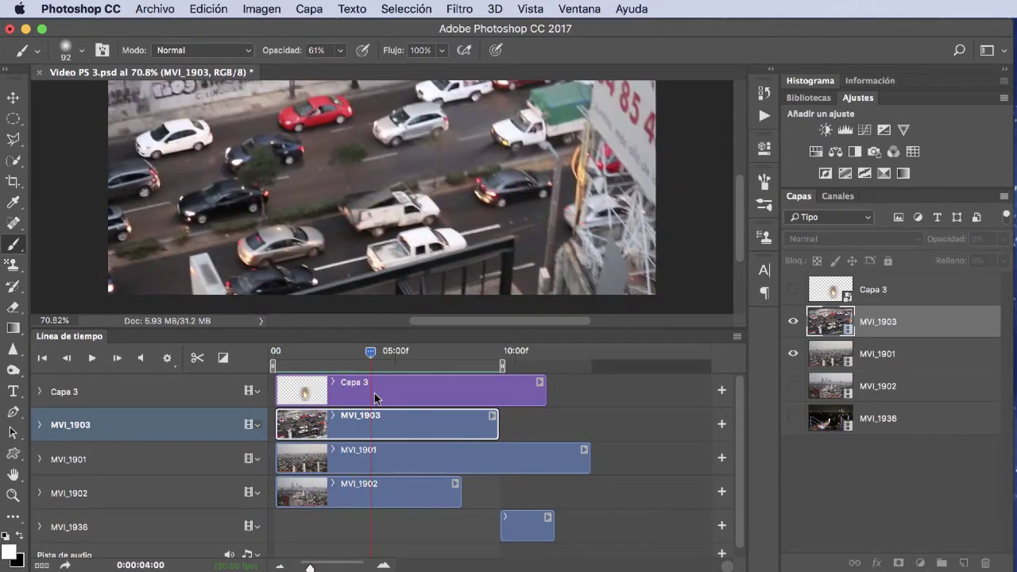
# - Turn Capa 3 back on, rewind the playhead to the start, and select Capa 3
pyautogui.click(793, 289)
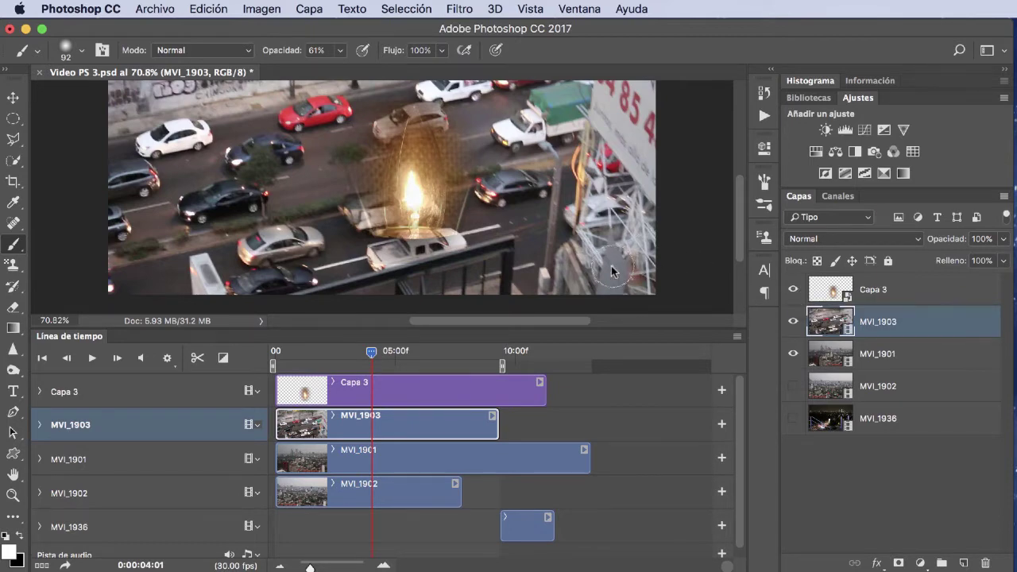
pyautogui.moveTo(376, 360); pyautogui.dragTo(275, 362)
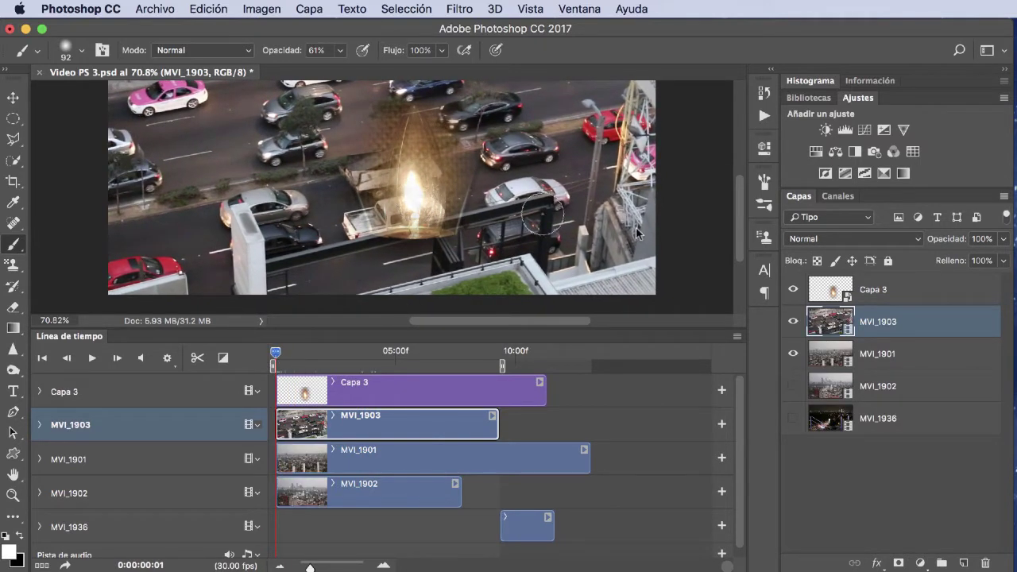
pyautogui.click(842, 286)
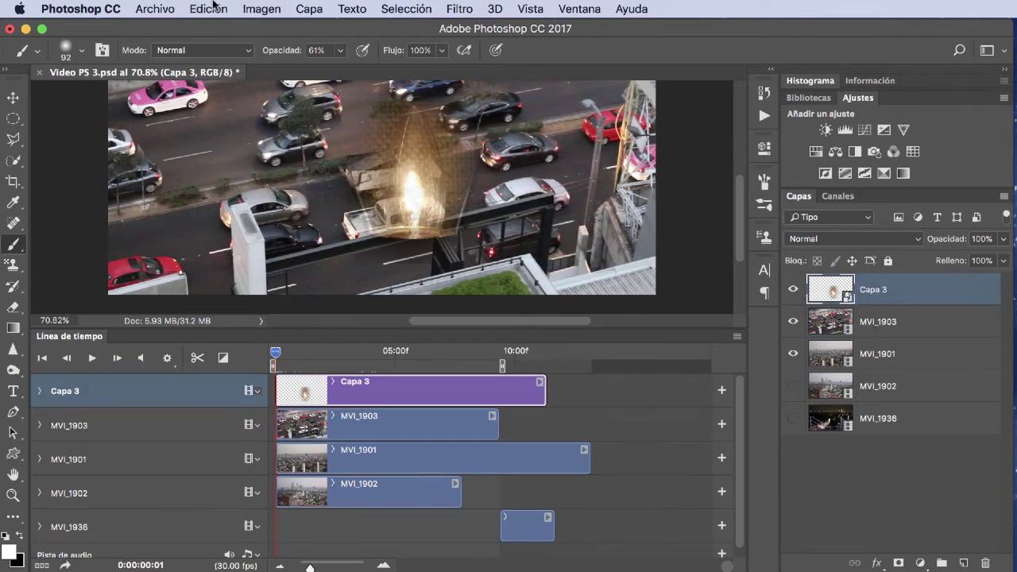
# - Free-transform Capa 3 down to 7.29% and place it on the left sidewalk of the road
pyautogui.click(213, 7)
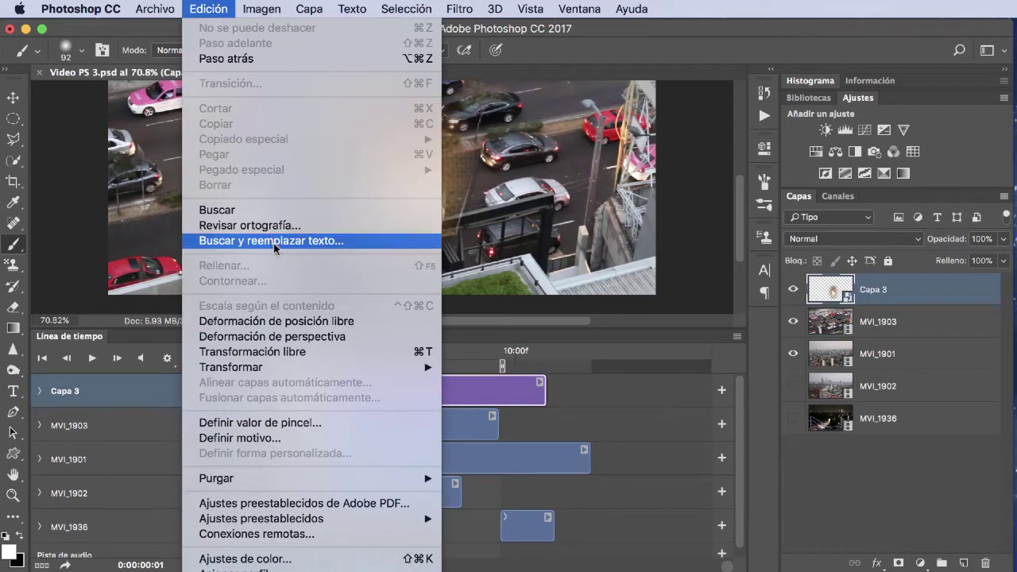
pyautogui.click(304, 352)
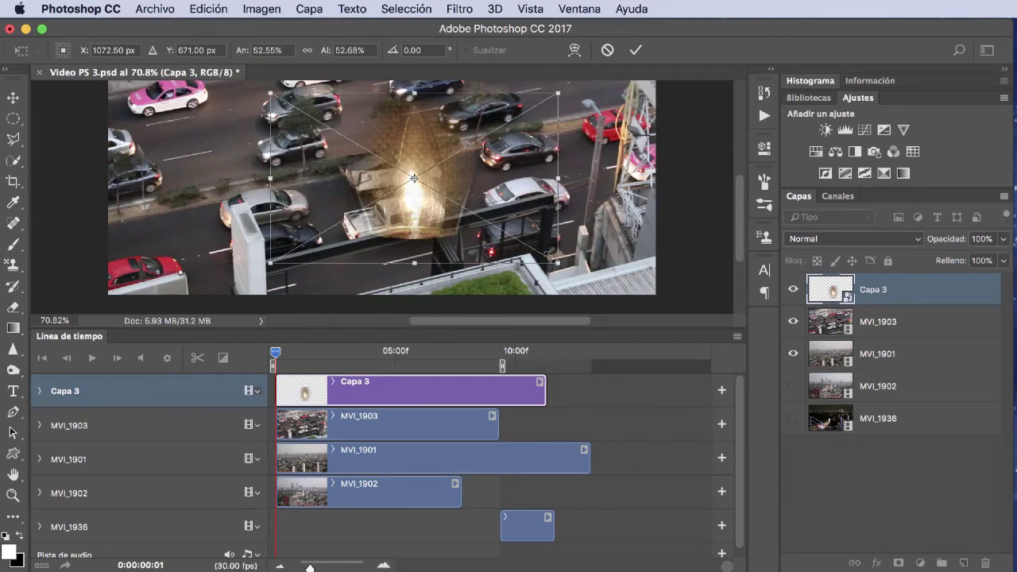
pyautogui.moveTo(558, 262)
pyautogui.mouseDown()
pyautogui.moveTo(347, 123)
pyautogui.moveTo(289, 107)
pyautogui.mouseUp()
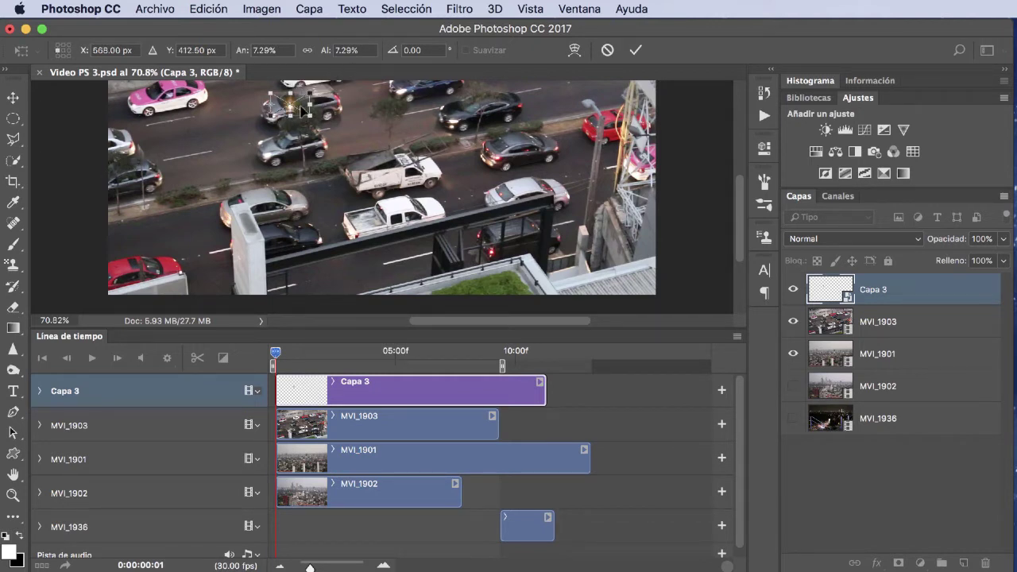
pyautogui.hotkey('ctrl', 'z')
pyautogui.moveTo(303, 112); pyautogui.dragTo(207, 142)
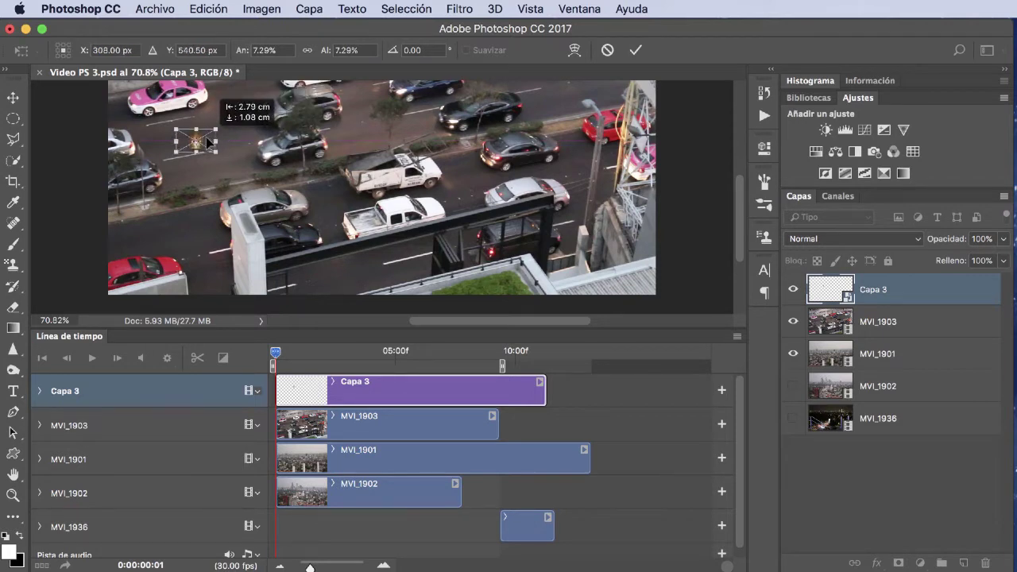
pyautogui.moveTo(208, 142)
pyautogui.mouseDown()
pyautogui.moveTo(191, 203)
pyautogui.moveTo(298, 189)
pyautogui.mouseUp()
pyautogui.moveTo(230, 193); pyautogui.dragTo(184, 202)
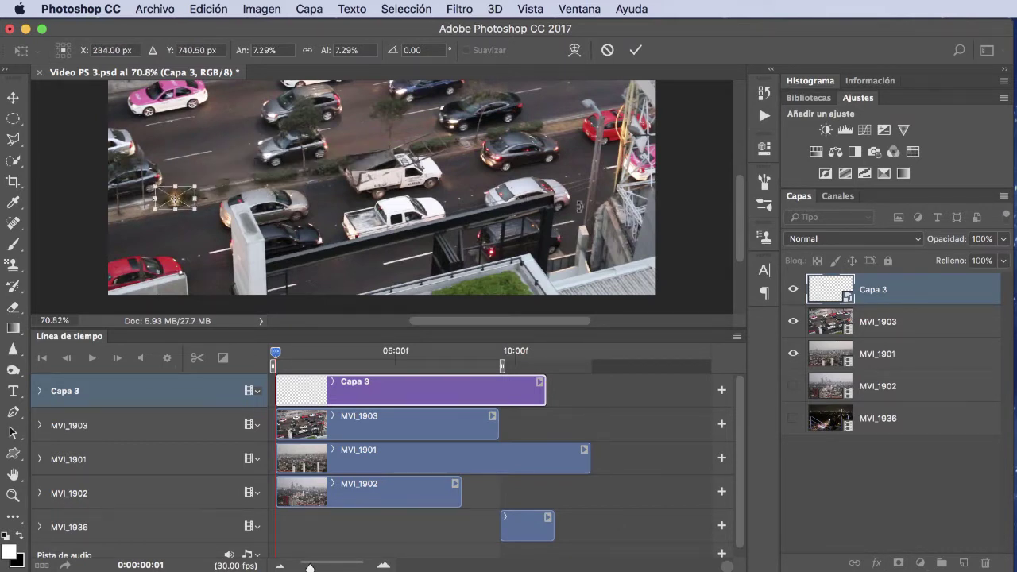
pyautogui.click(635, 50)
pyautogui.press('b')
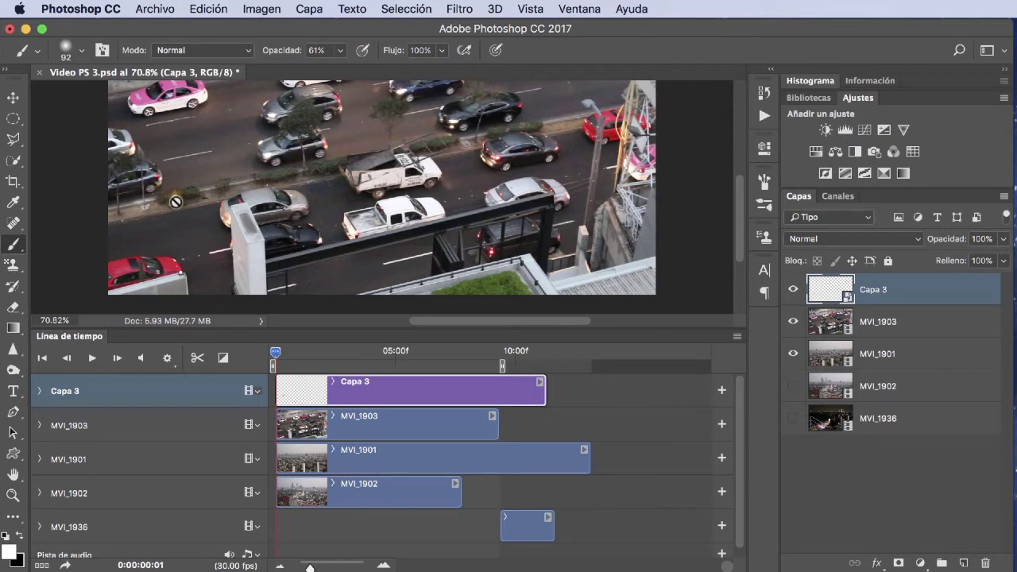
# - Set Capa 3's first Transform keyframe at frame 0, then play forward to about 9 seconds
pyautogui.click(39, 391)
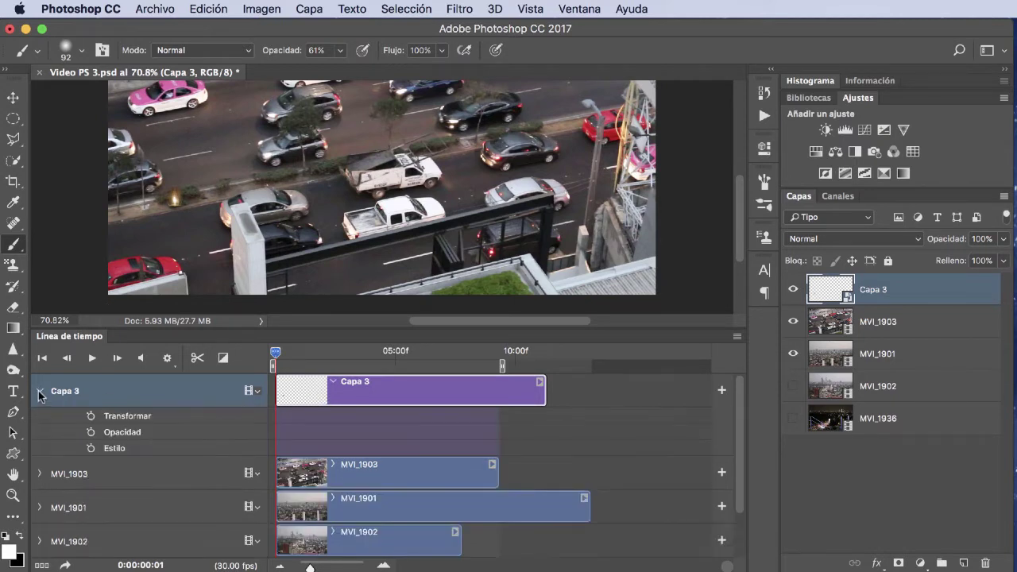
pyautogui.click(92, 416)
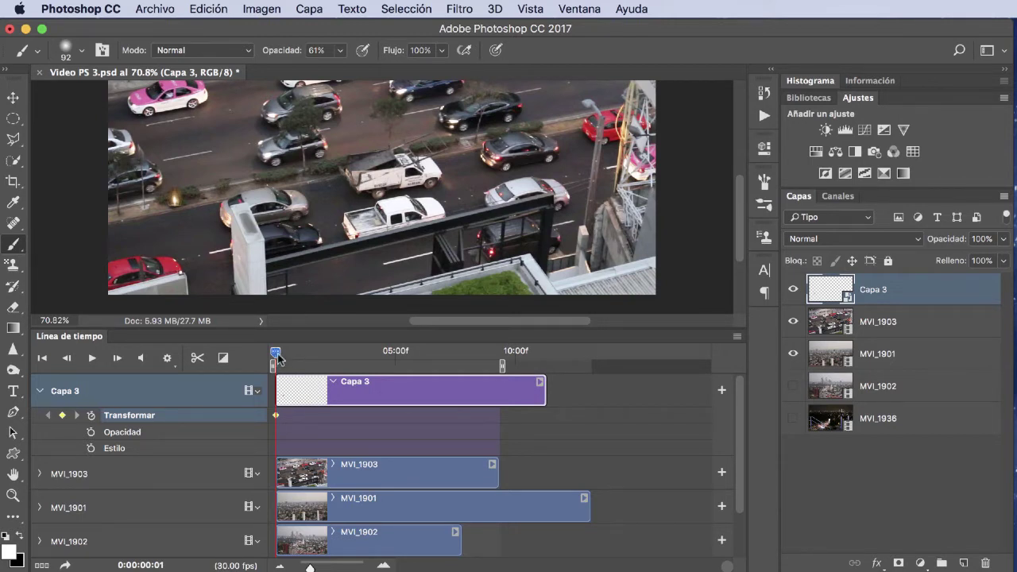
pyautogui.press('space')
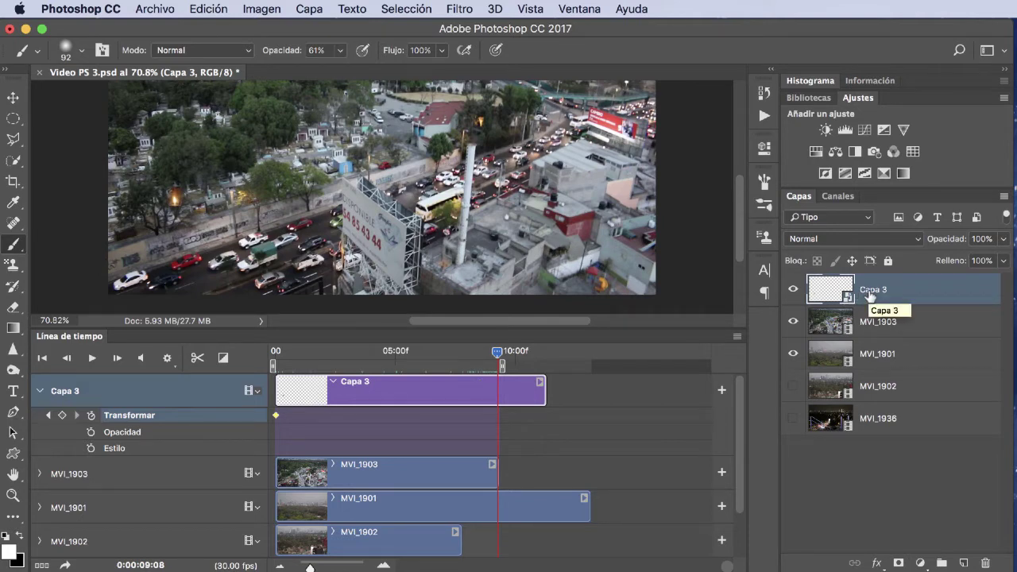
# - At 0:00:09:08, scale the lamp up to about 88% mid-frame, recording a second Transform keyframe
pyautogui.click(201, 10)
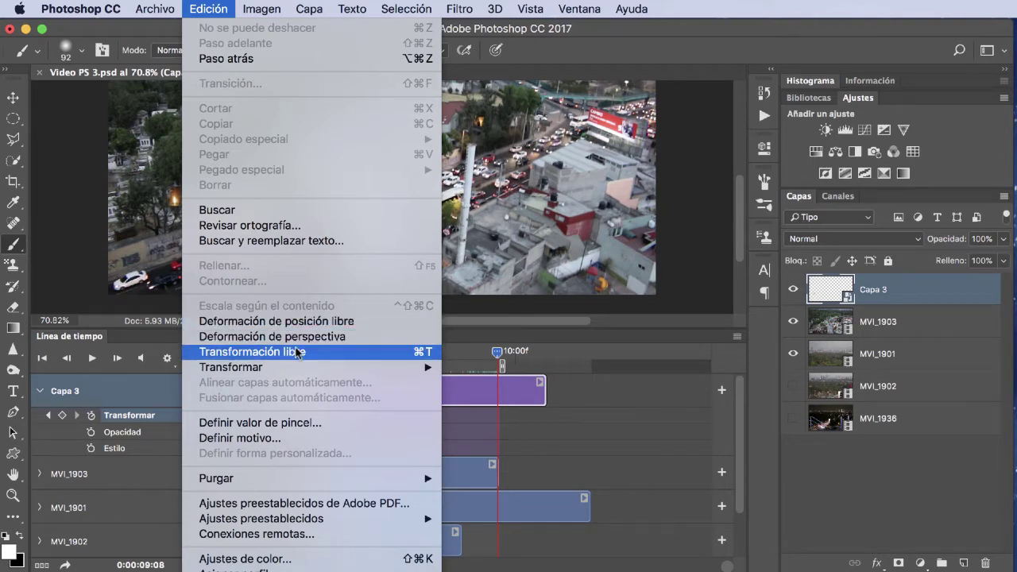
pyautogui.click(296, 352)
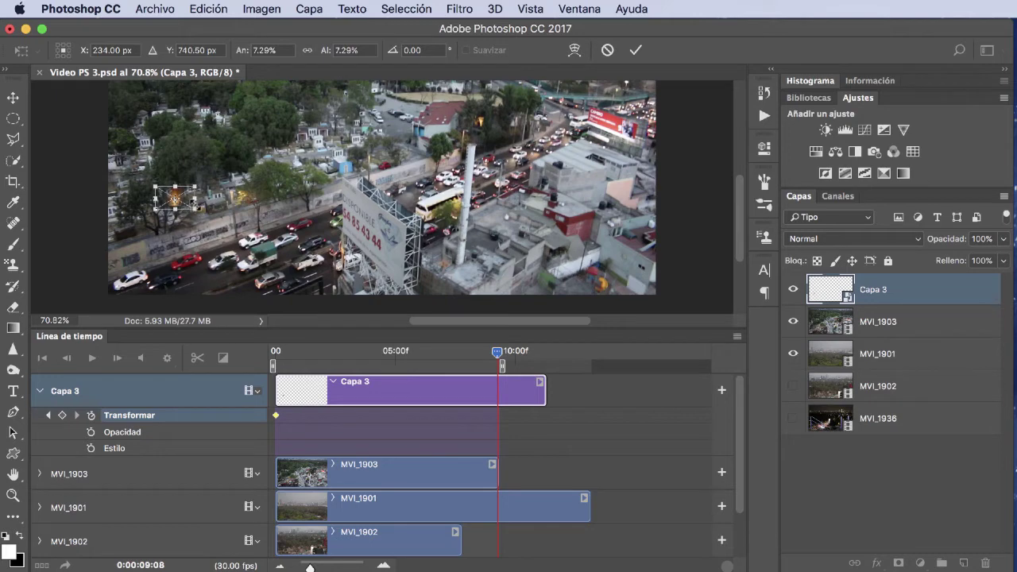
pyautogui.moveTo(196, 209); pyautogui.dragTo(438, 351)
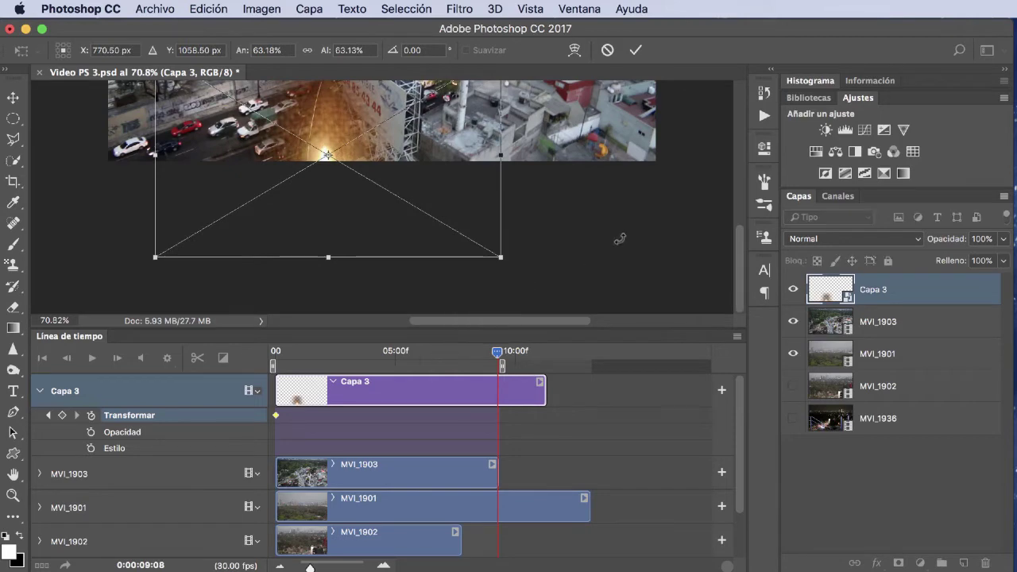
pyautogui.scroll(5, 606, 258)
pyautogui.scroll(-2, 606, 257)
pyautogui.scroll(-3, 607, 258)
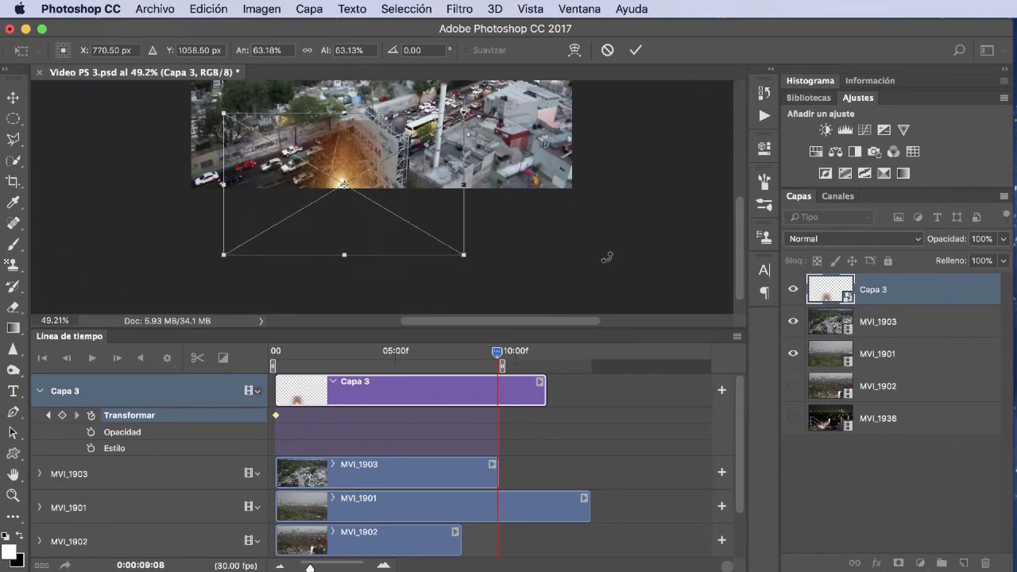
pyautogui.scroll(-1, 607, 258)
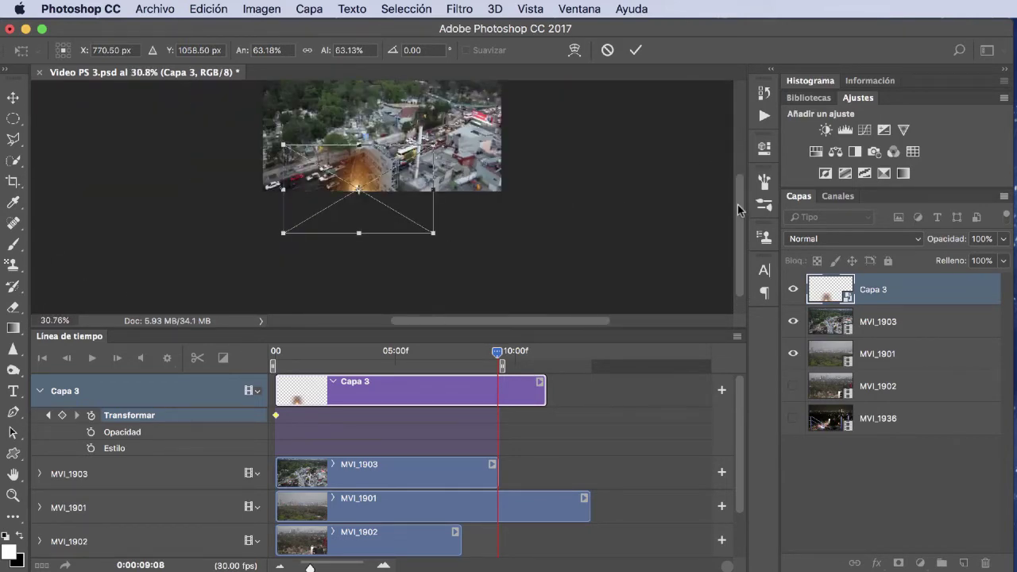
pyautogui.moveTo(739, 209); pyautogui.dragTo(739, 175)
pyautogui.moveTo(370, 259)
pyautogui.mouseDown()
pyautogui.moveTo(370, 230)
pyautogui.moveTo(406, 228)
pyautogui.moveTo(425, 213)
pyautogui.moveTo(479, 214)
pyautogui.mouseUp()
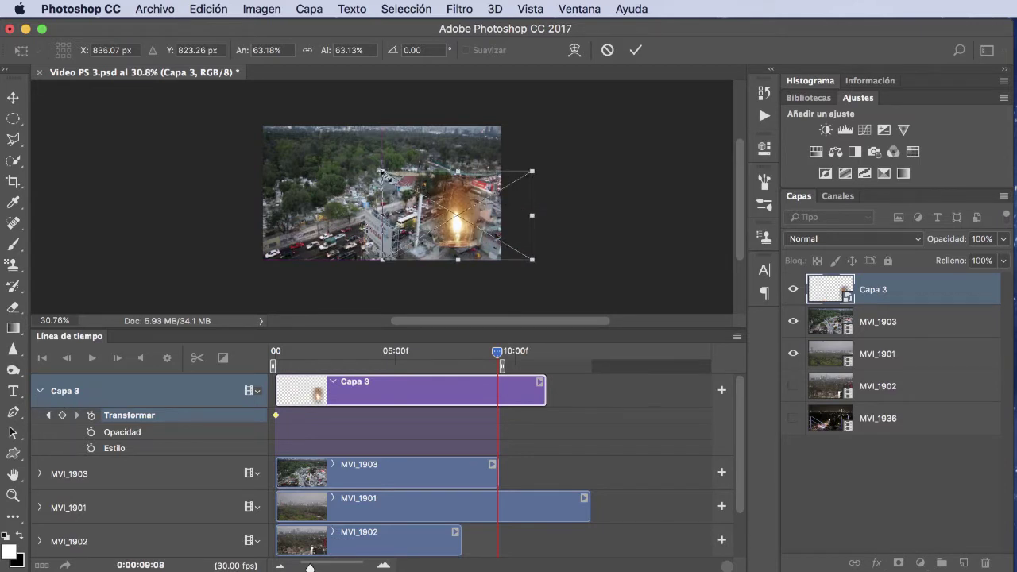
pyautogui.moveTo(383, 174); pyautogui.dragTo(324, 136)
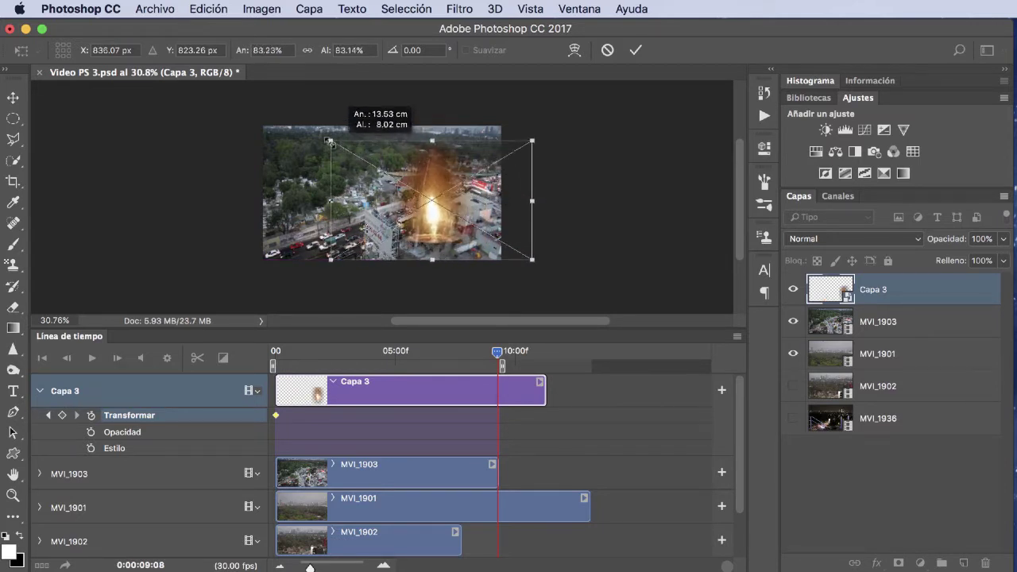
pyautogui.click(636, 52)
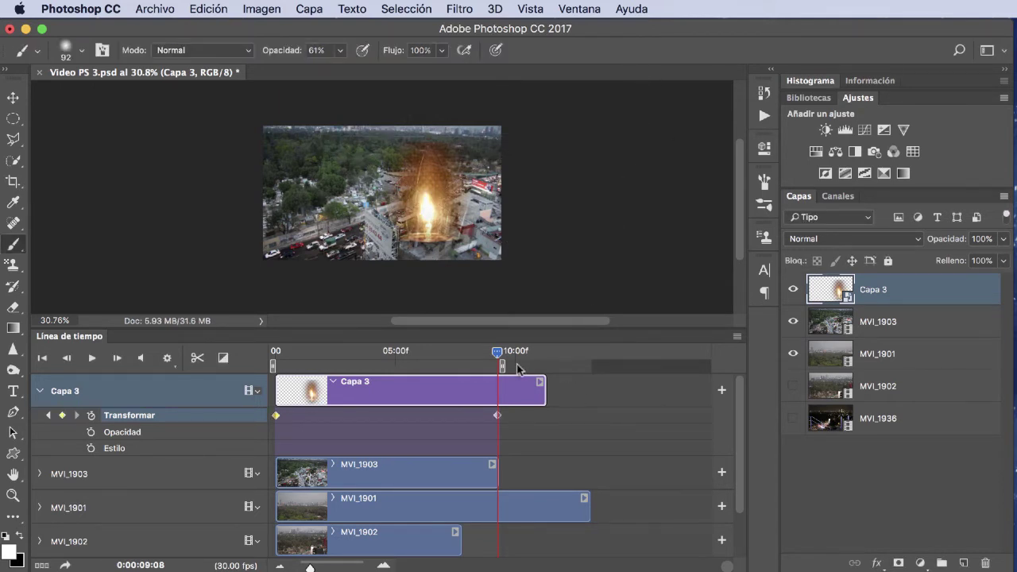
pyautogui.moveTo(497, 355); pyautogui.dragTo(262, 363)
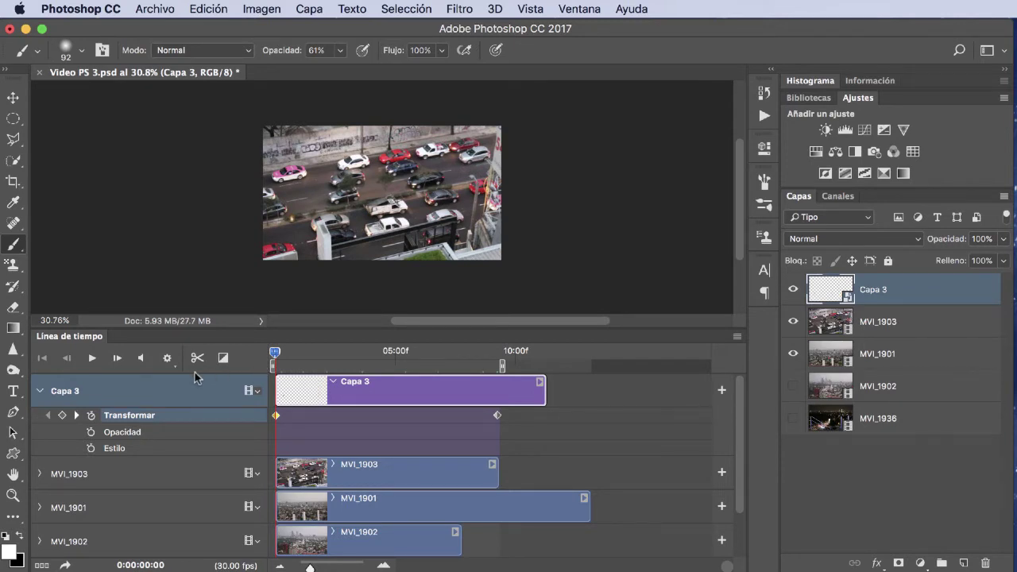
pyautogui.click(93, 359)
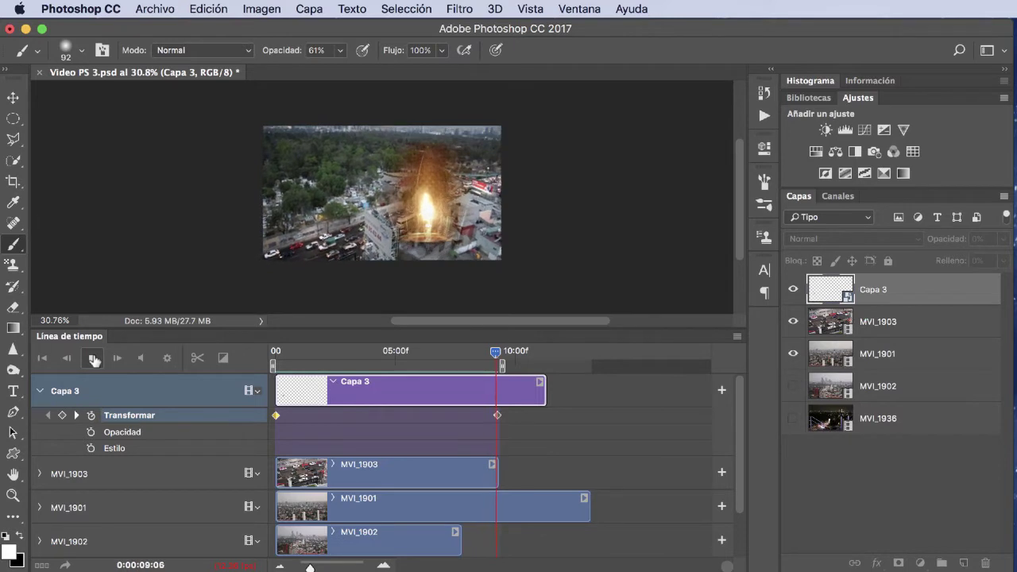
pyautogui.click(93, 359)
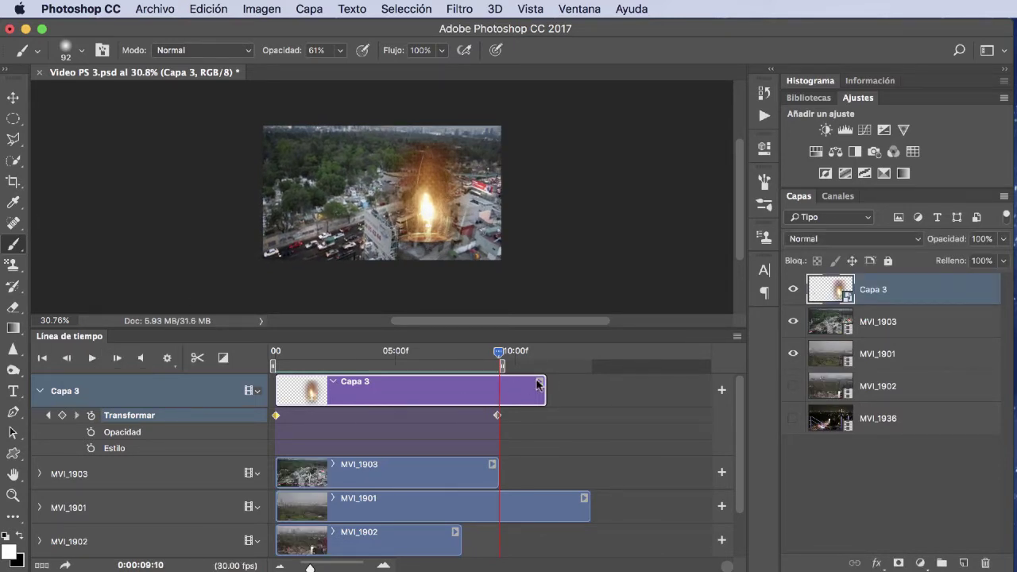
# - Scrub and play the lamp animation from the first frame to check its growth between keyframes
pyautogui.moveTo(498, 350); pyautogui.dragTo(274, 352)
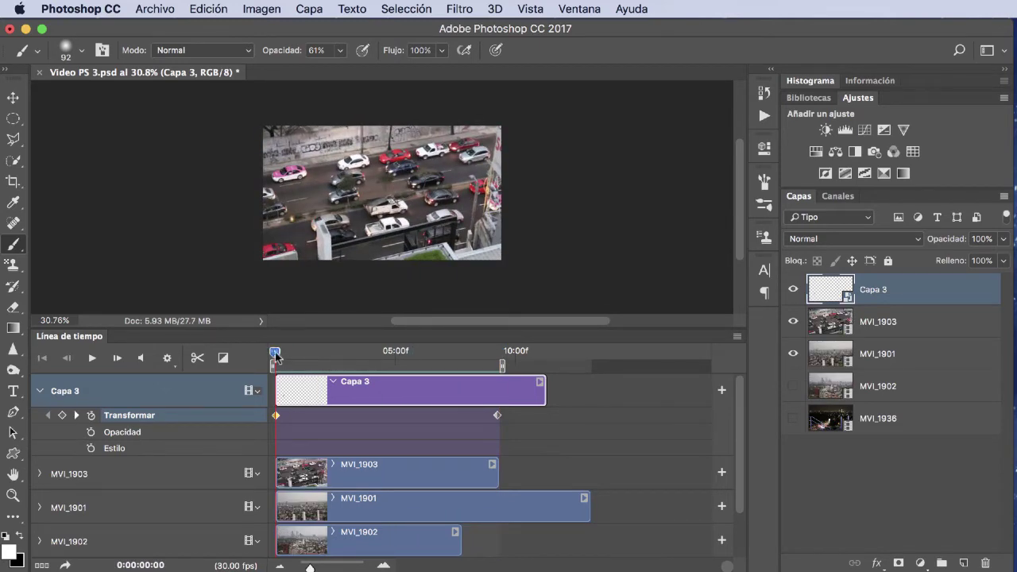
pyautogui.moveTo(274, 352); pyautogui.dragTo(476, 365)
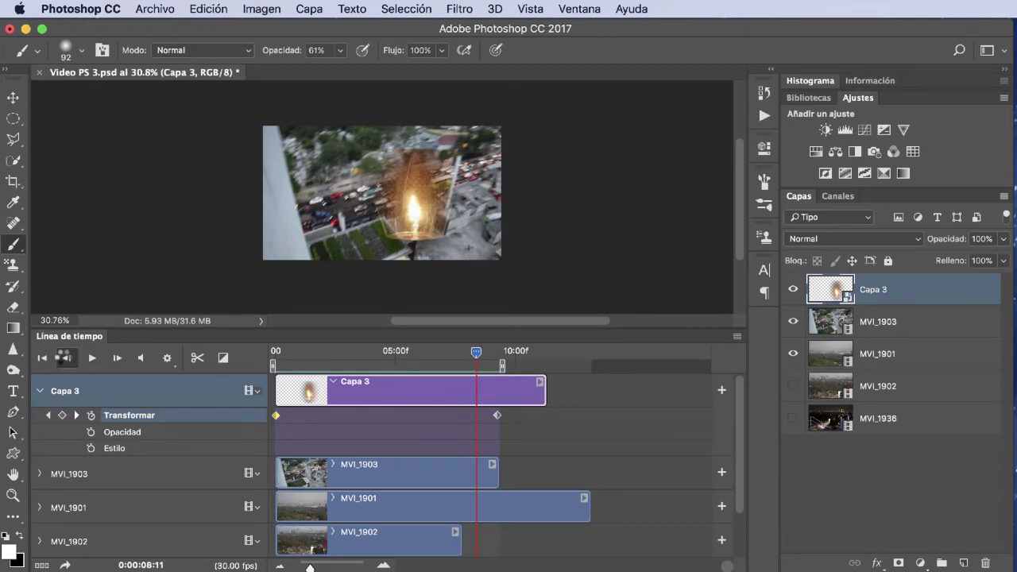
pyautogui.click(65, 358)
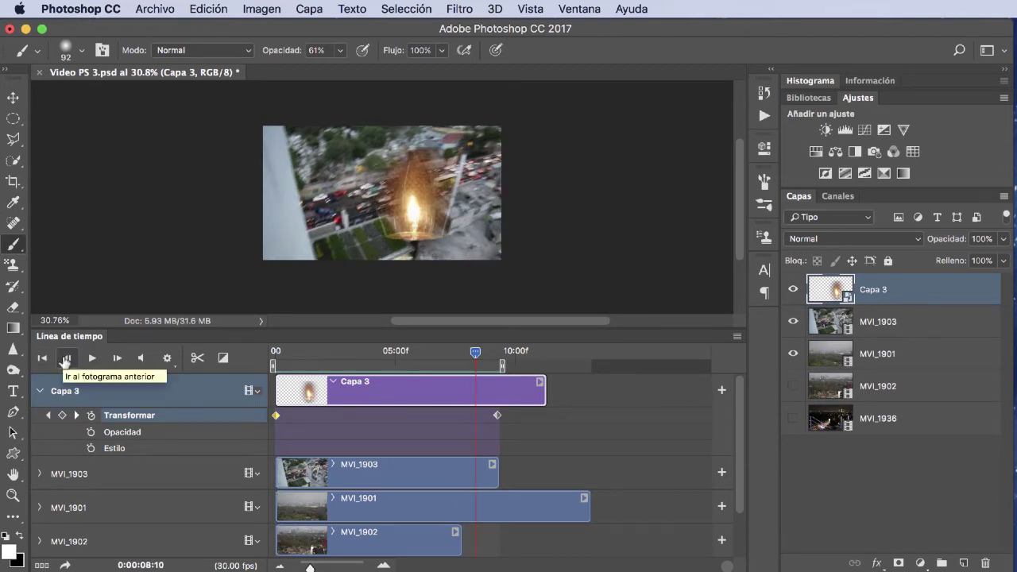
pyautogui.click(43, 358)
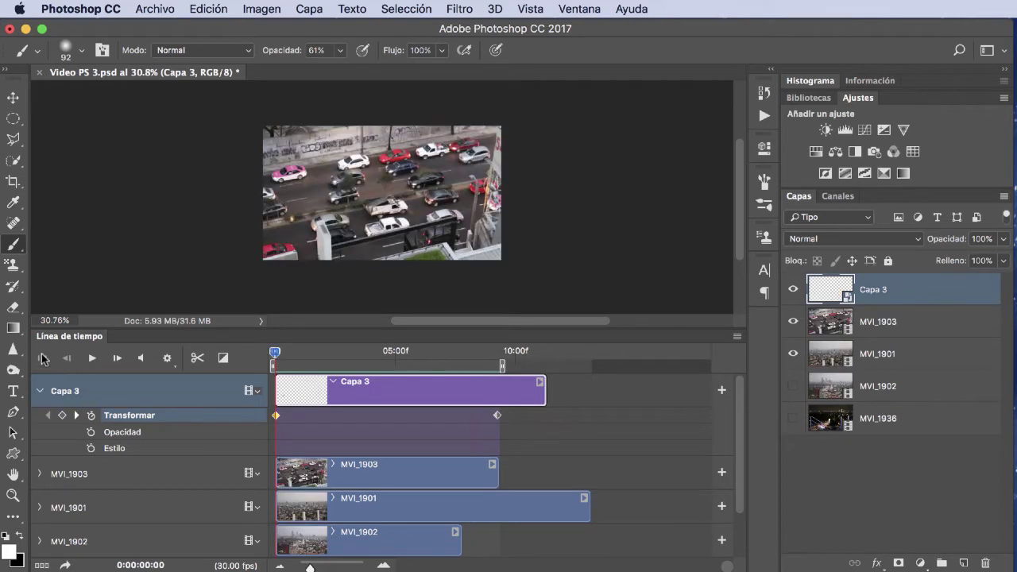
pyautogui.click(92, 359)
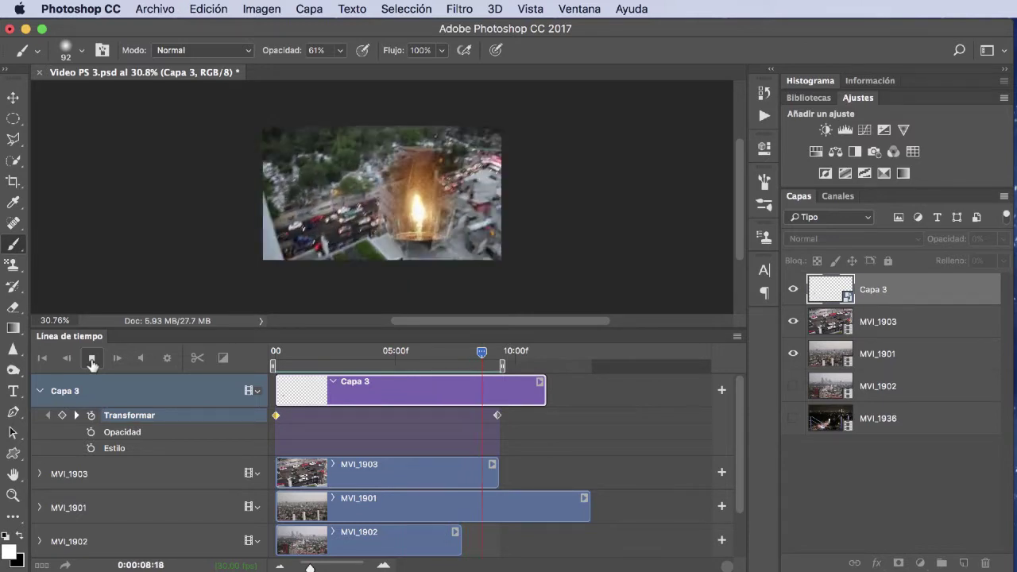
pyautogui.click(92, 359)
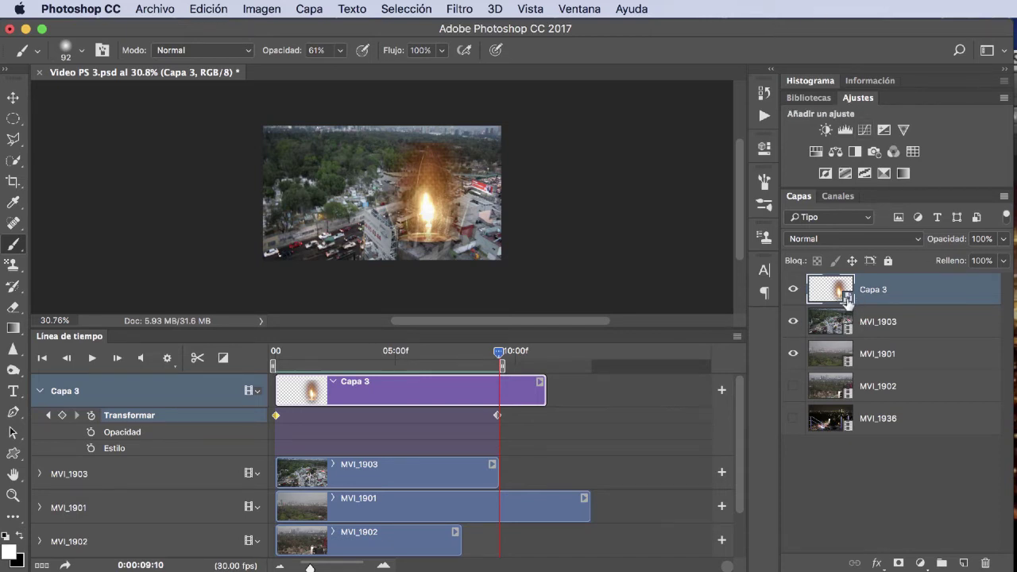
# - Open the Capa 3 smart object as Capa 3.psb and dock it in the tab bar
pyautogui.doubleClick(848, 296)
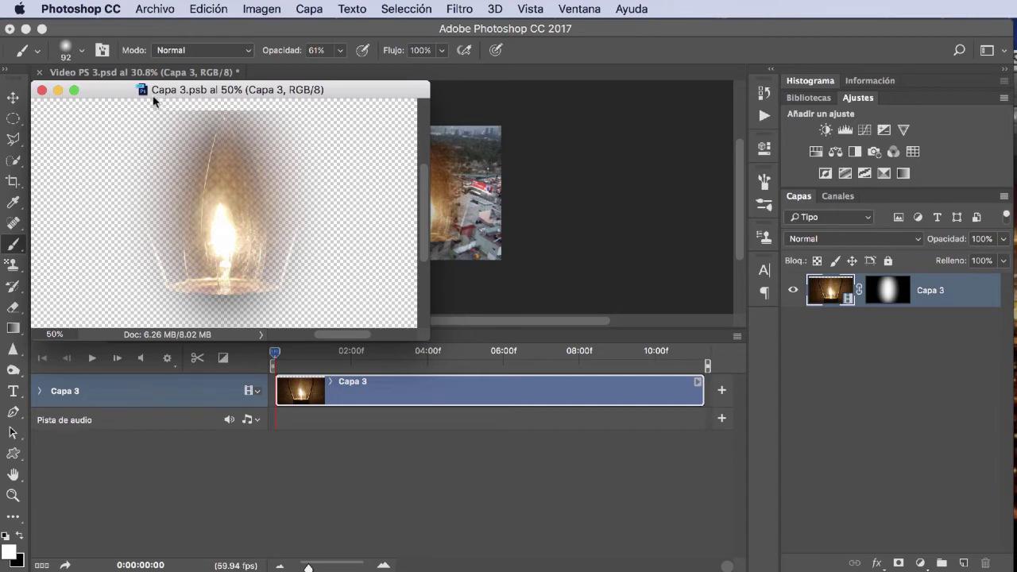
pyautogui.moveTo(112, 89); pyautogui.dragTo(341, 70)
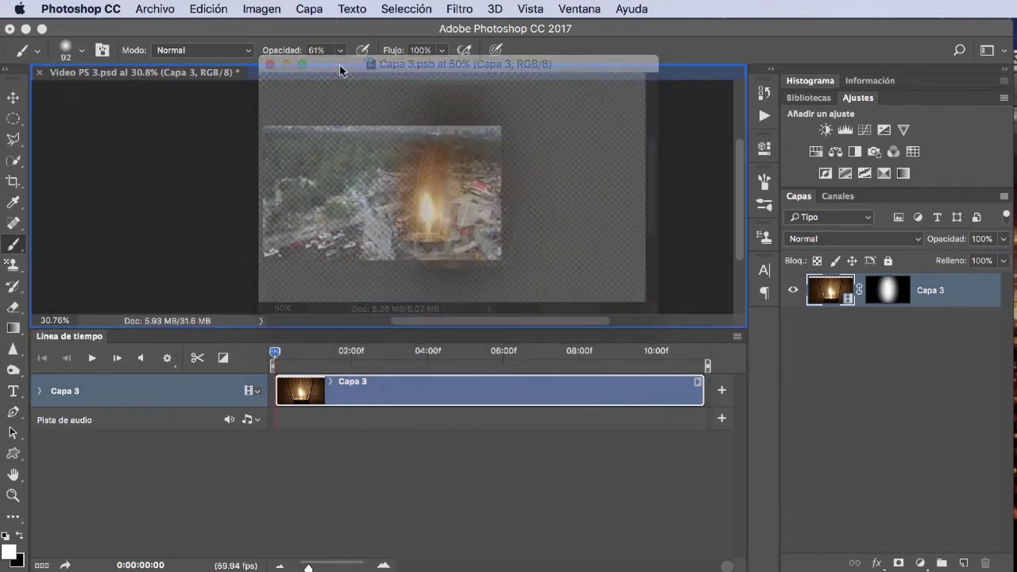
pyautogui.hotkey('ctrl', 'z')
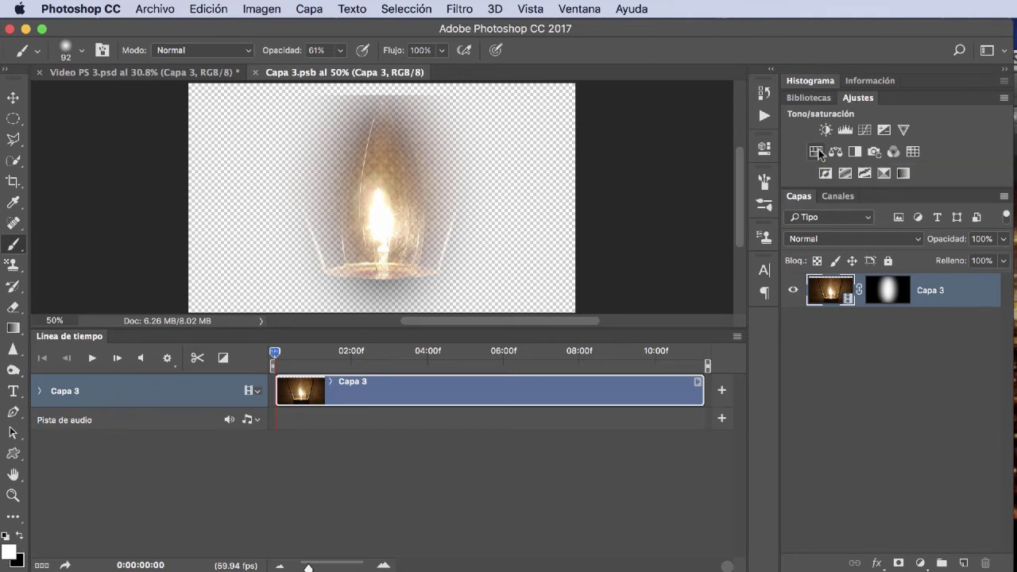
# - Add a Hue/Saturation layer in Capa 3.psb with hue -107, saturation +45, lightness +15
pyautogui.click(816, 151)
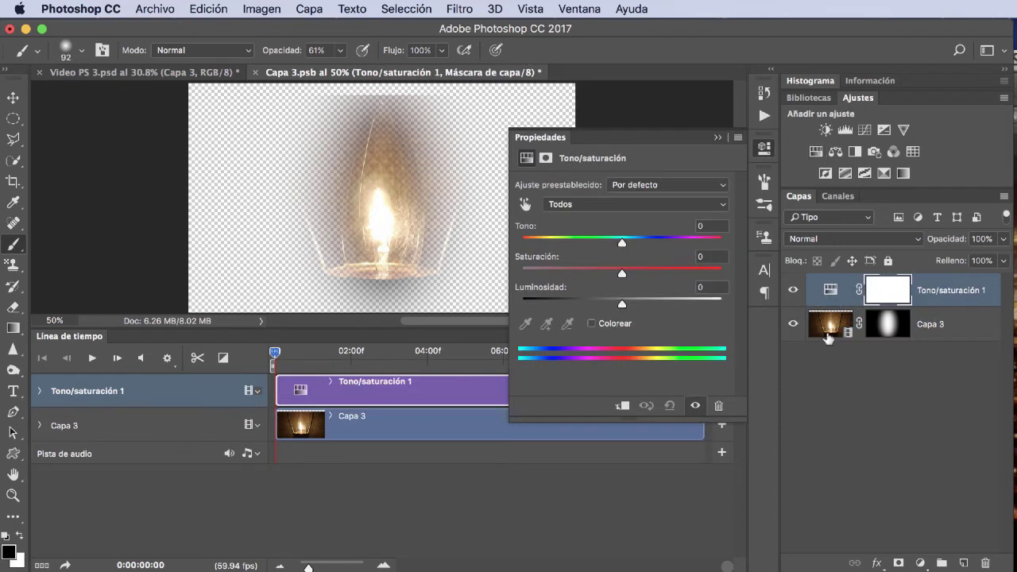
pyautogui.moveTo(622, 241)
pyautogui.mouseDown()
pyautogui.moveTo(513, 240)
pyautogui.moveTo(720, 243)
pyautogui.moveTo(525, 243)
pyautogui.mouseUp()
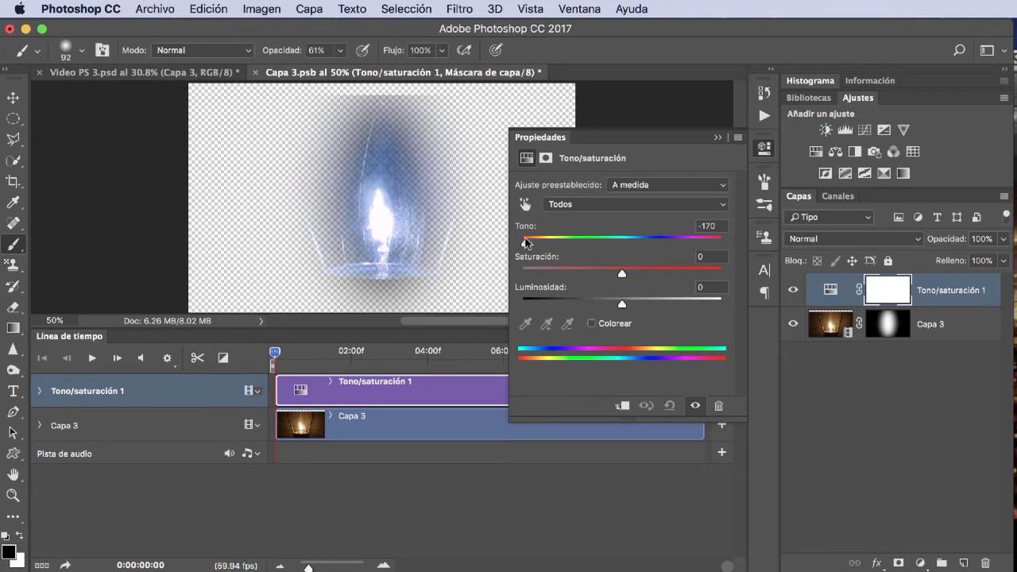
pyautogui.moveTo(622, 273); pyautogui.dragTo(666, 274)
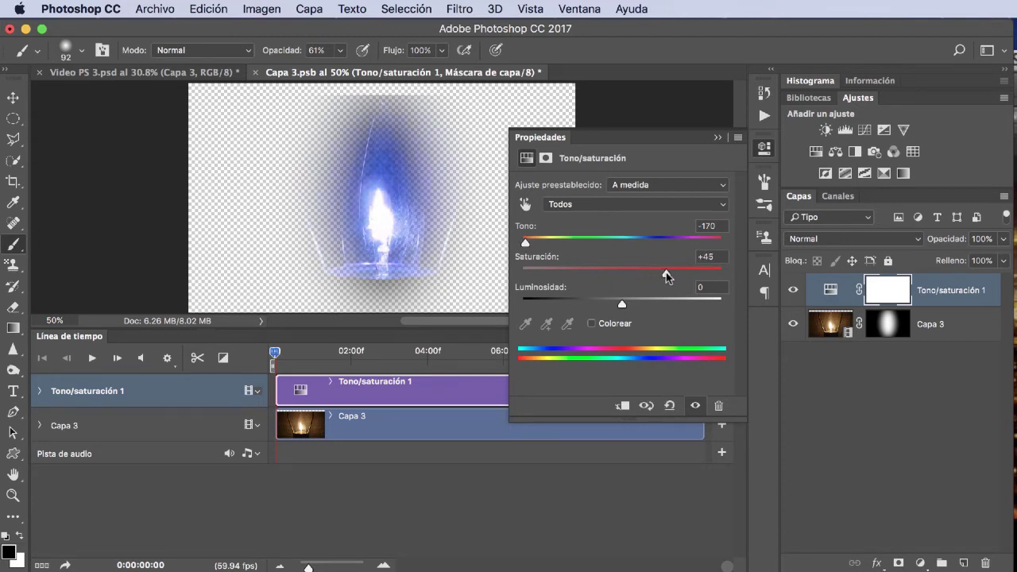
pyautogui.moveTo(623, 303)
pyautogui.mouseDown()
pyautogui.moveTo(612, 303)
pyautogui.moveTo(636, 304)
pyautogui.mouseUp()
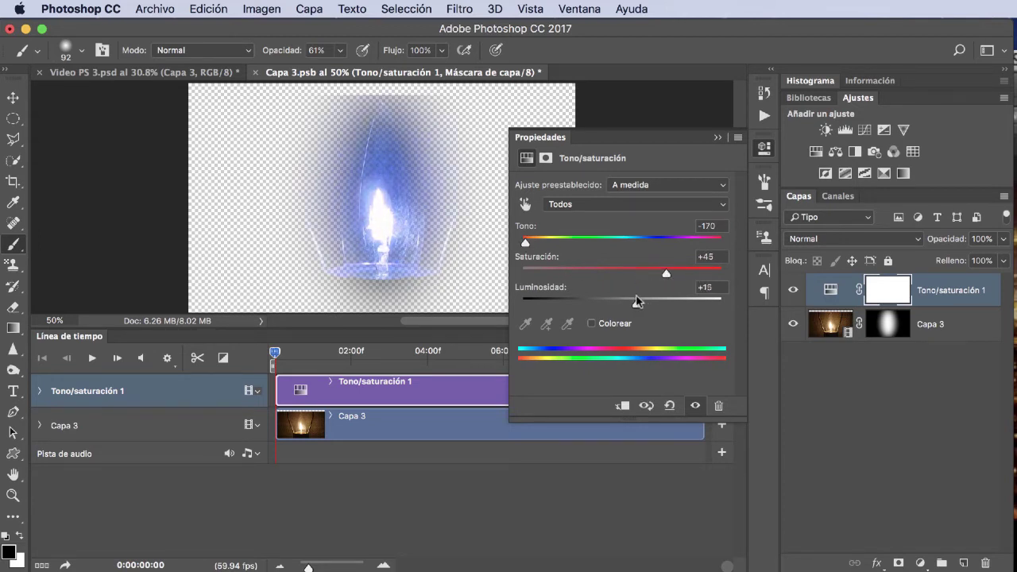
pyautogui.moveTo(526, 242); pyautogui.dragTo(551, 244)
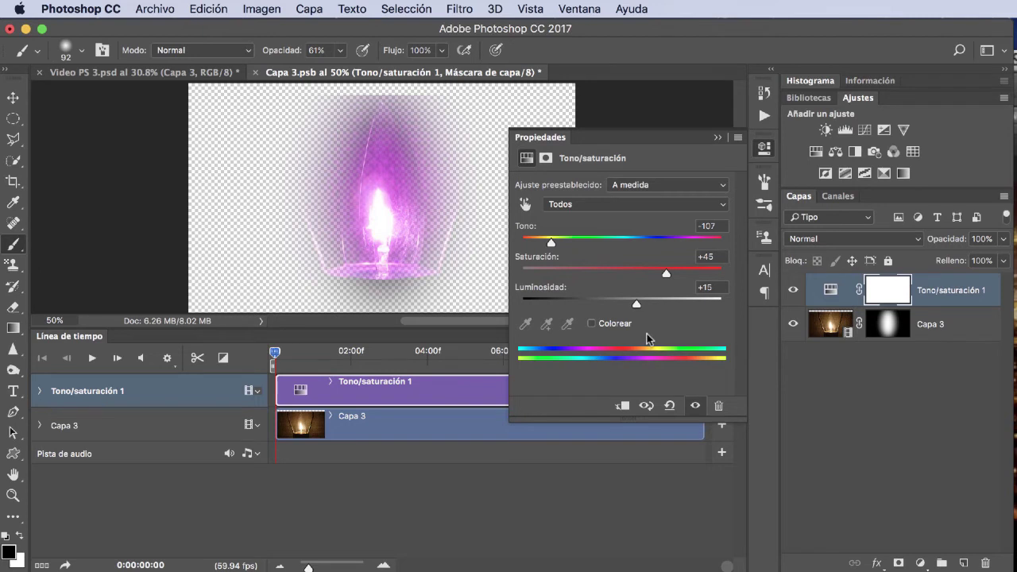
pyautogui.click(718, 138)
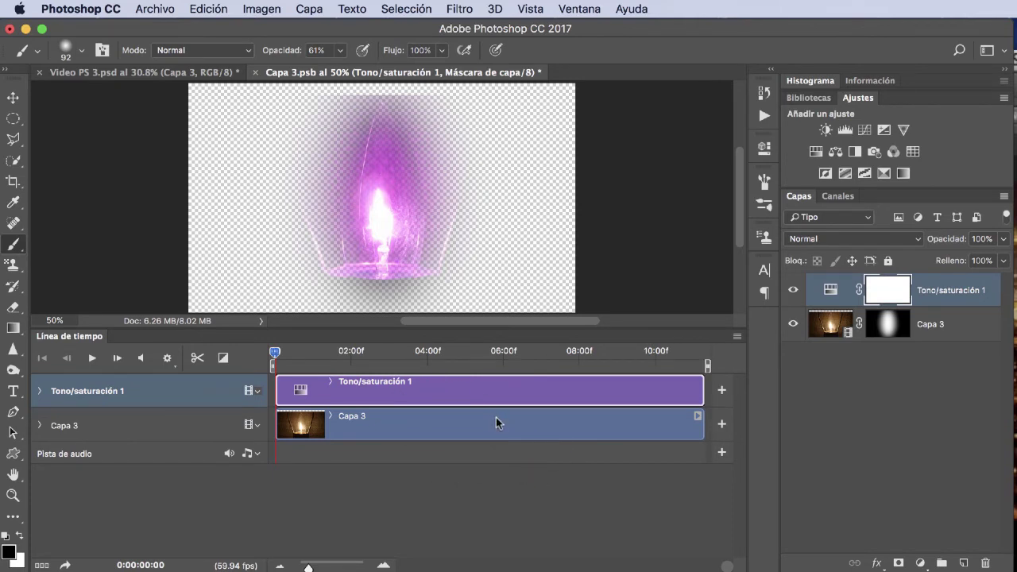
# - Save Capa 3.psb with the magenta glow and return to the Video PS 3.psd document
pyautogui.click(155, 9)
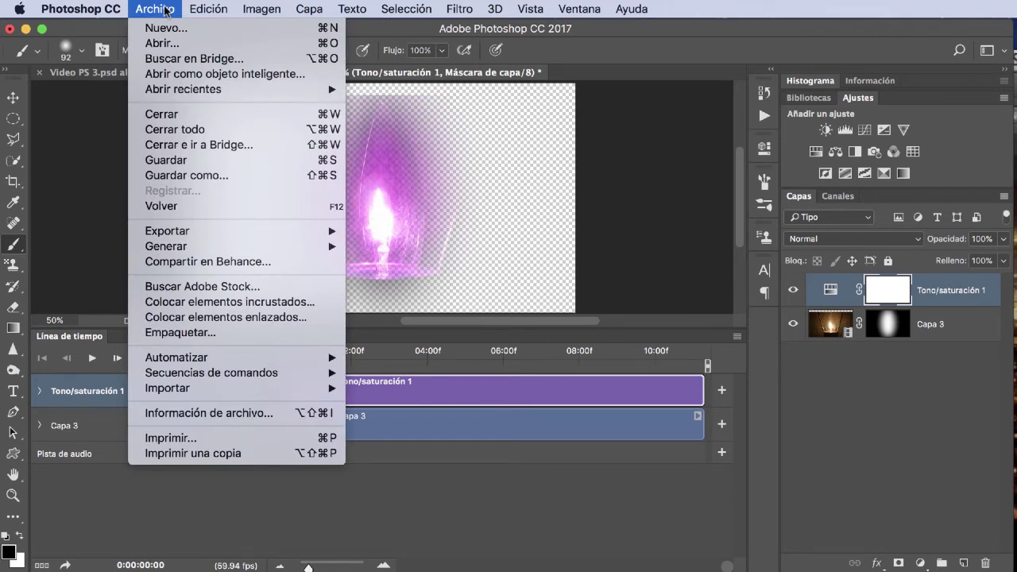
pyautogui.click(189, 163)
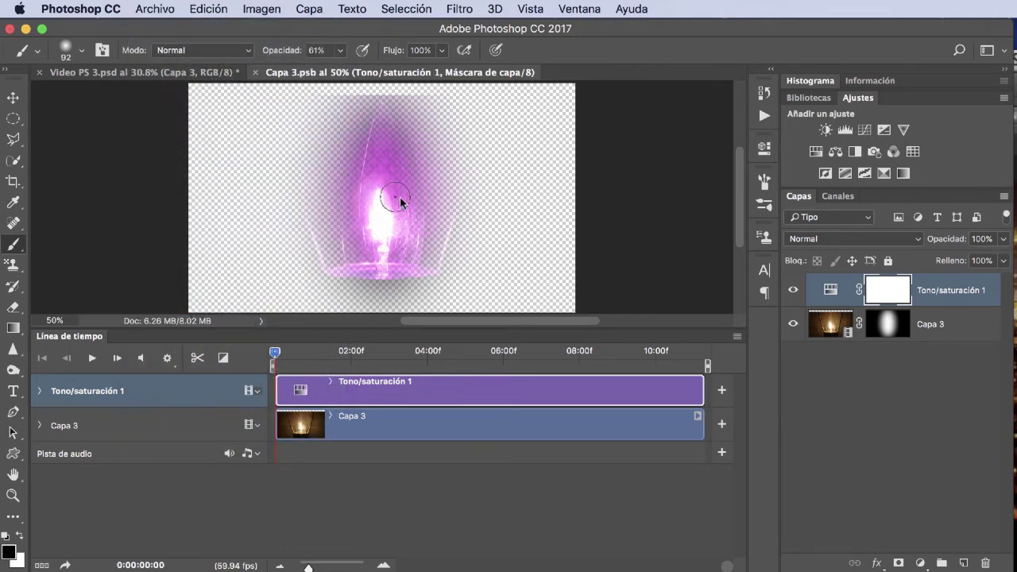
pyautogui.click(141, 73)
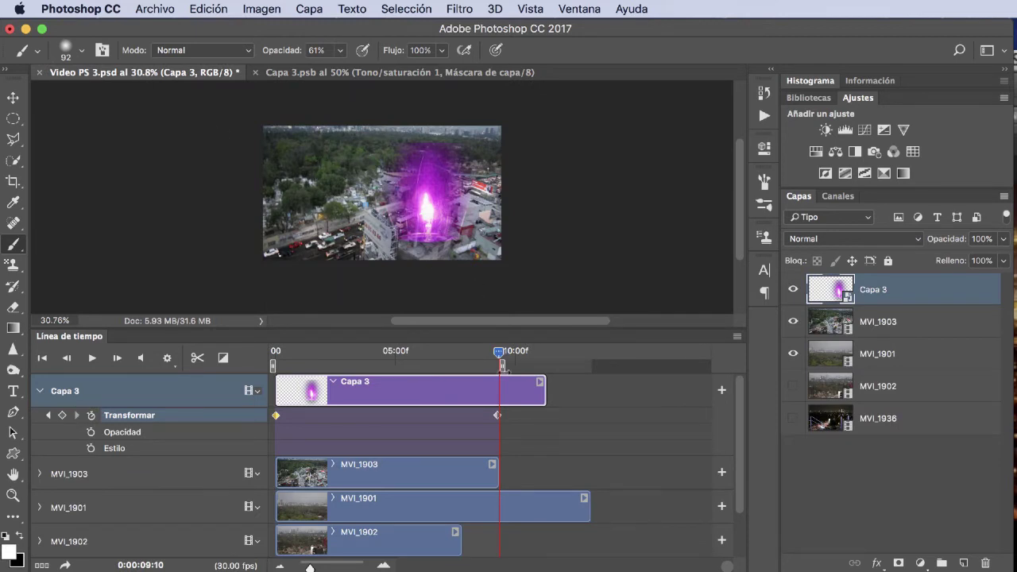
pyautogui.moveTo(372, 353); pyautogui.dragTo(264, 363)
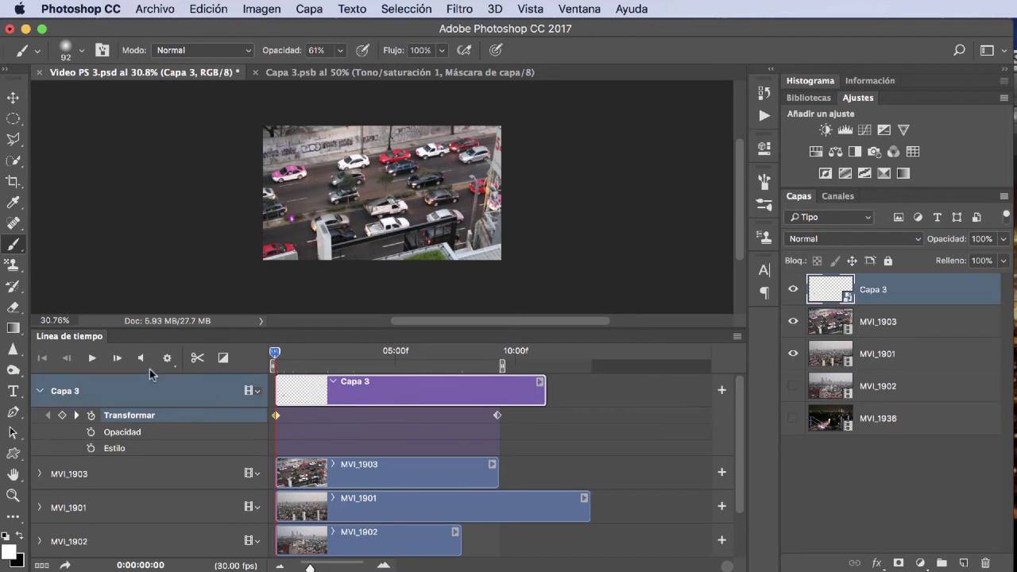
pyautogui.click(92, 358)
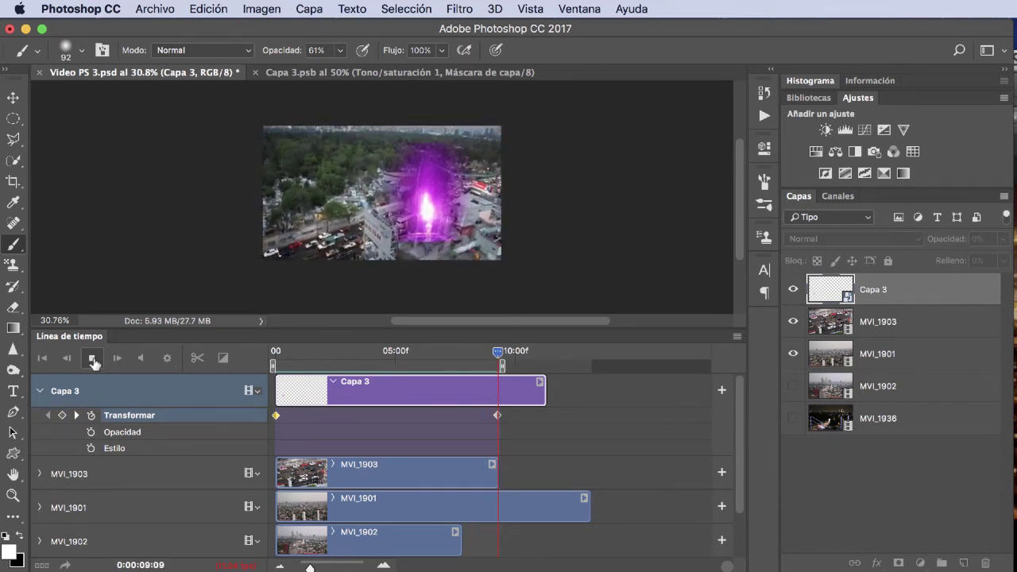
pyautogui.click(93, 359)
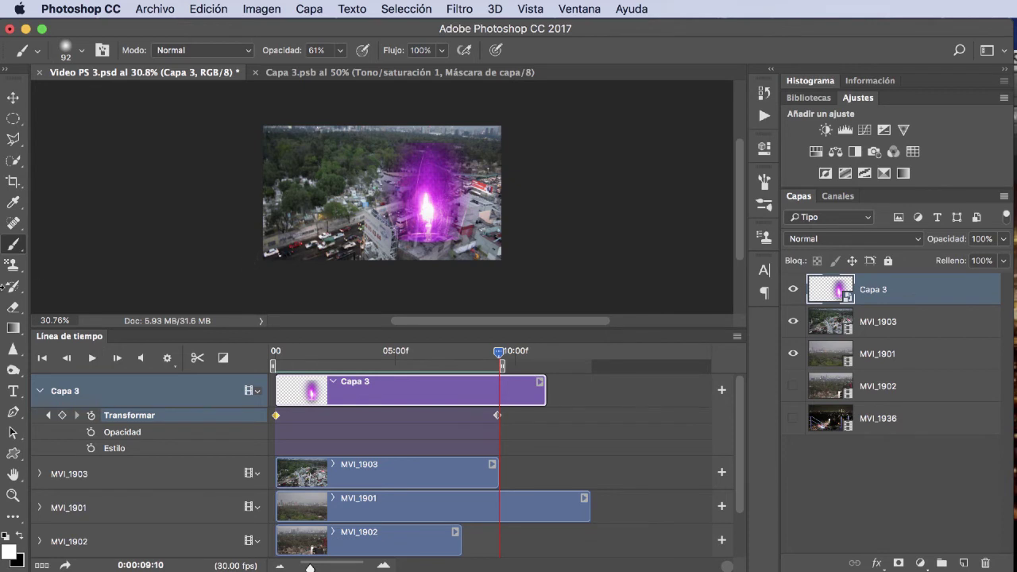
# - Fit the whole canvas to the window and rewind the timeline playhead to 0:00:00:00
pyautogui.click(13, 475)
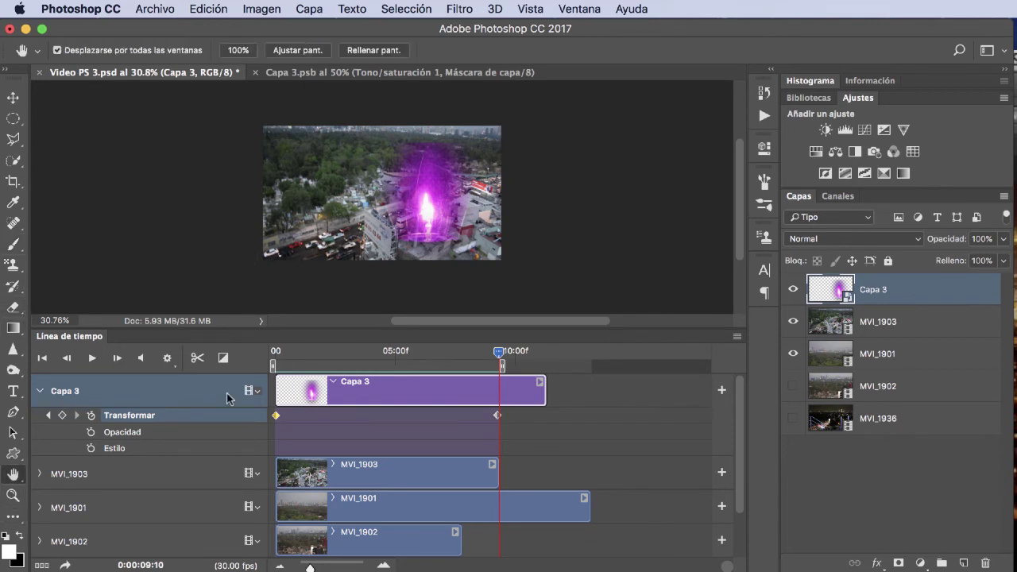
pyautogui.doubleClick(13, 474)
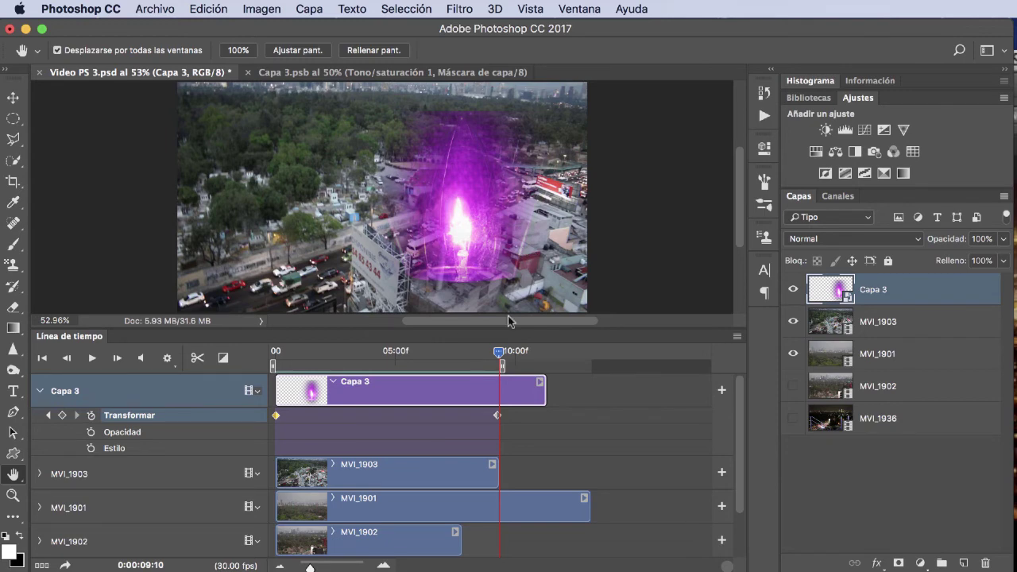
pyautogui.moveTo(497, 349); pyautogui.dragTo(274, 354)
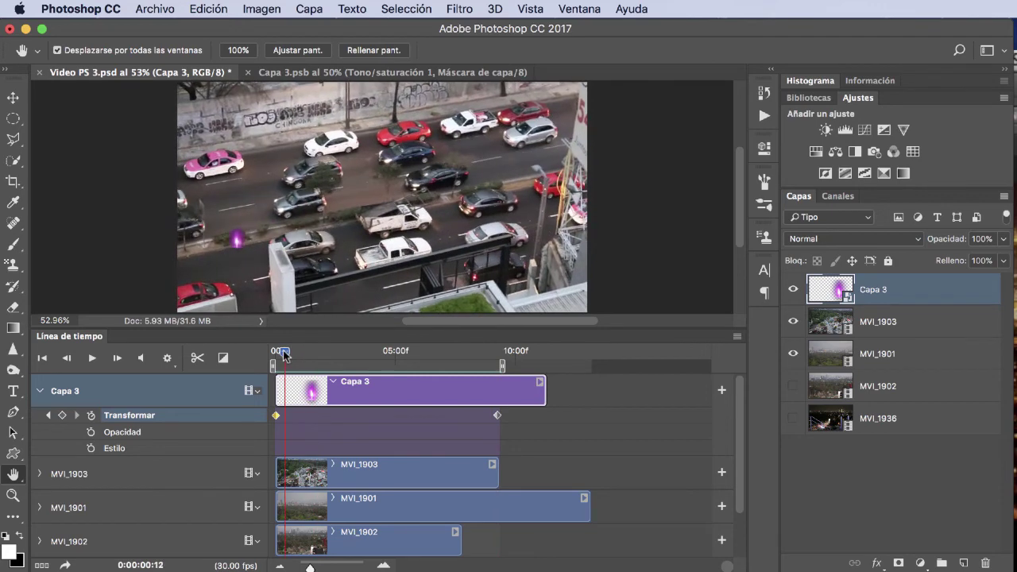
pyautogui.click(92, 359)
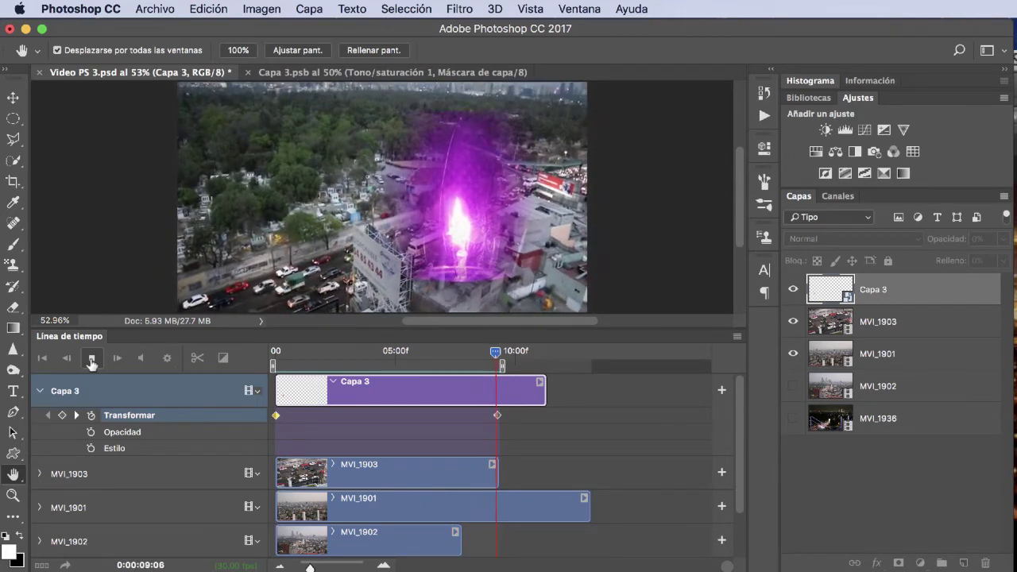
pyautogui.click(92, 360)
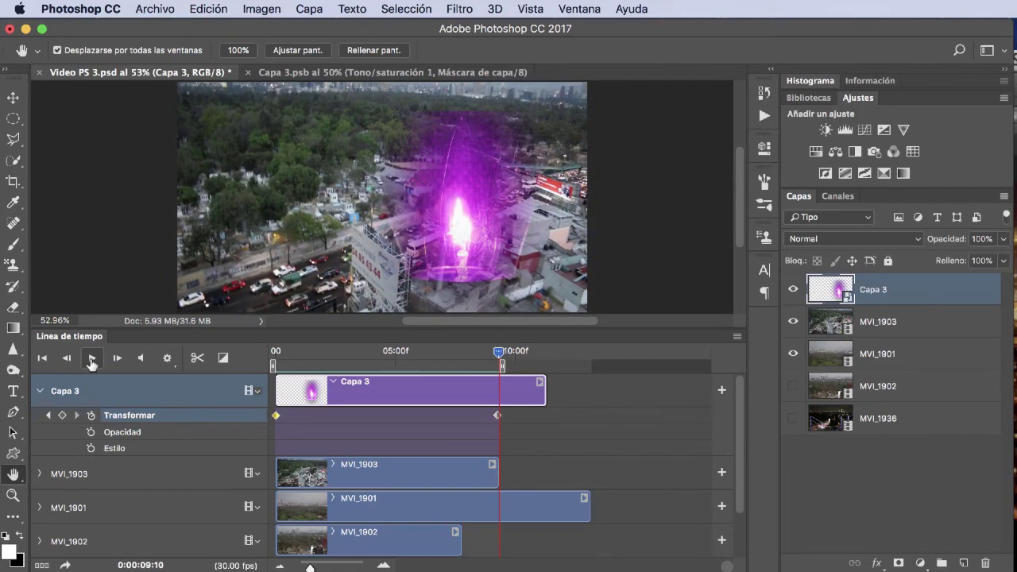